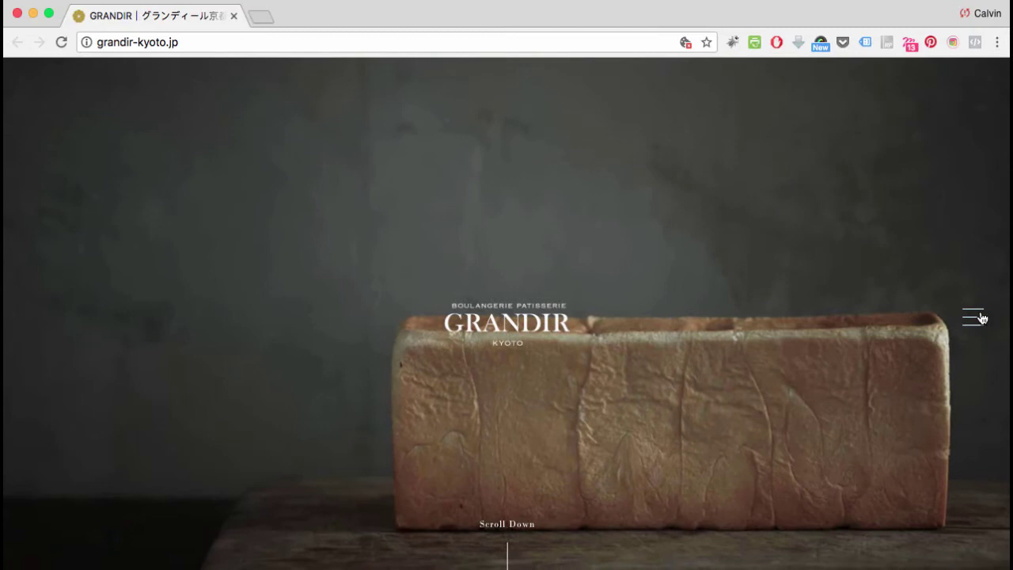
After checking the reference site's full-screen menu, drag a Box 1 rectangle onto the Home page.
{"action": "left_click", "coordinate": [973, 321]}
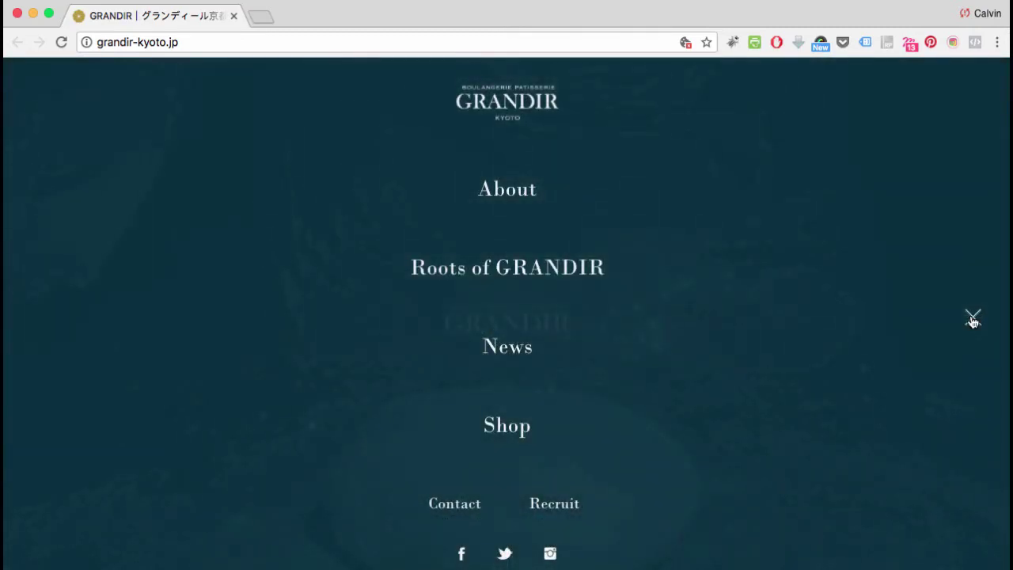
{"action": "left_click", "coordinate": [974, 321]}
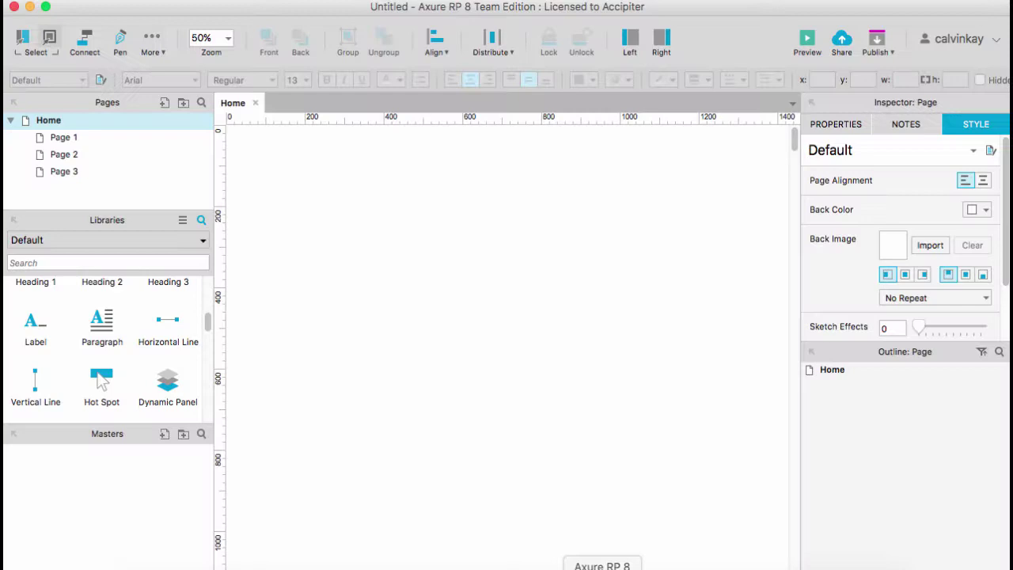
{"action": "scroll", "coordinate": [48, 317], "scroll_direction": "up", "scroll_amount": 5}
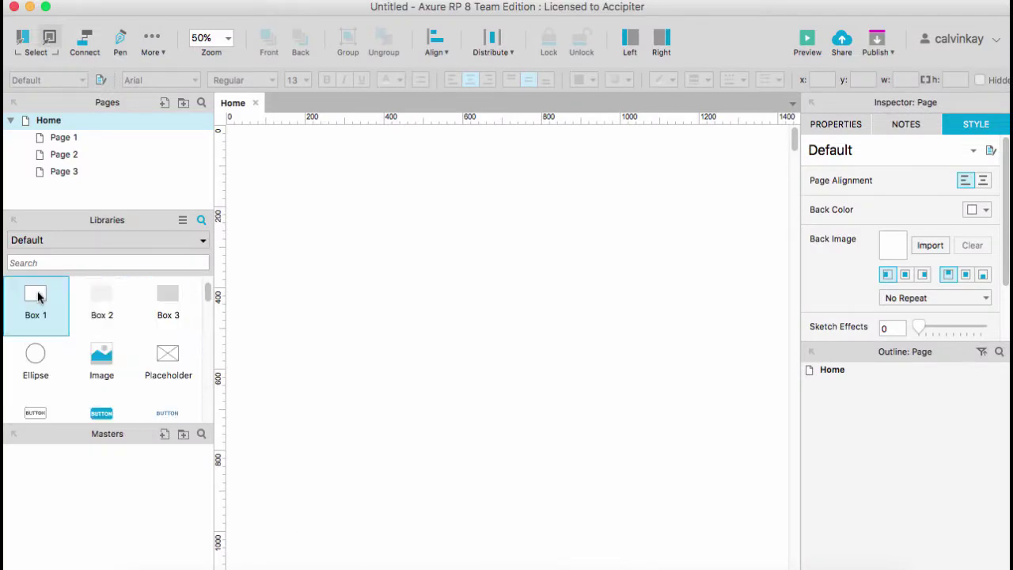
{"action": "left_click_drag", "start_coordinate": [37, 293], "coordinate": [341, 219]}
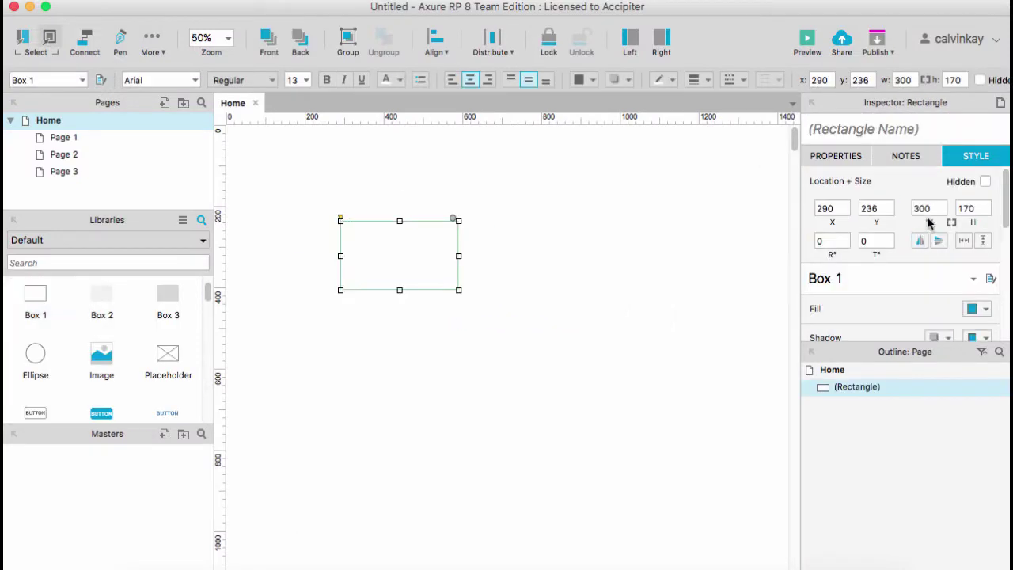
Size the box to 1280 × 720 and move it to the page's top-left corner (0, 0).
{"action": "left_click", "coordinate": [926, 209]}
{"action": "type", "text": "1280"}
{"action": "key", "text": "Tab"}
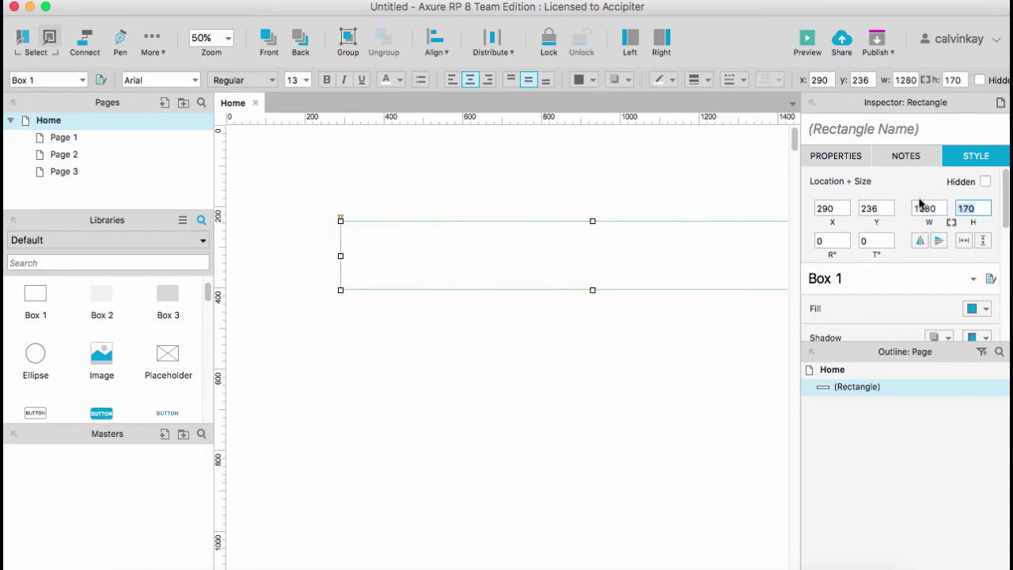
{"action": "type", "text": "72"}
{"action": "key", "text": "Return"}
{"action": "left_click_drag", "start_coordinate": [625, 361], "coordinate": [511, 268]}
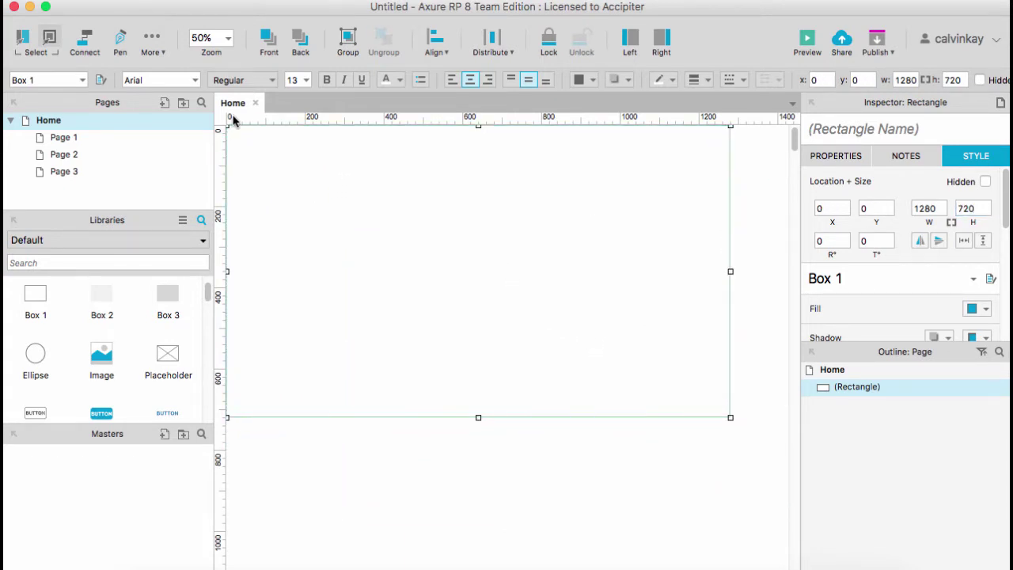
{"action": "left_click", "coordinate": [226, 136]}
{"action": "scroll", "coordinate": [98, 351], "scroll_direction": "down", "scroll_amount": 5}
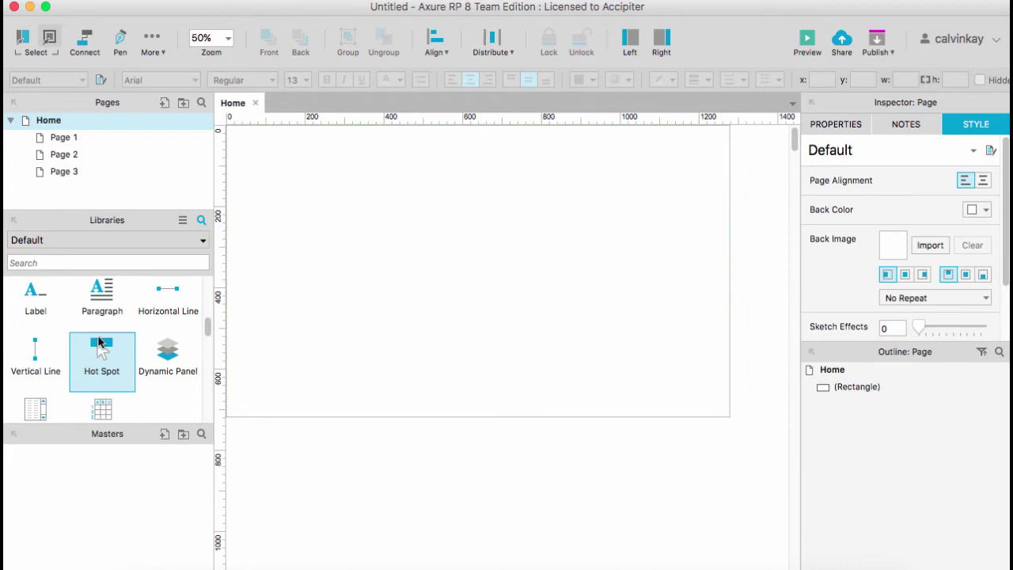
Add a Heading 1 reading 'Humble.' to the frame.
{"action": "scroll", "coordinate": [99, 341], "scroll_direction": "up", "scroll_amount": 3}
{"action": "left_click_drag", "start_coordinate": [36, 294], "coordinate": [451, 190]}
{"action": "type", "text": "umble"}
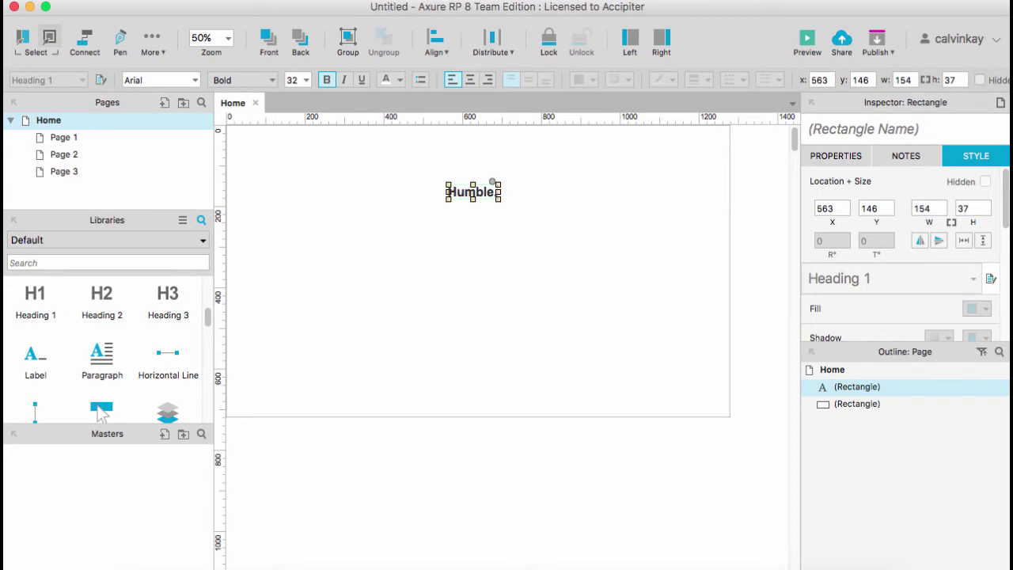
{"action": "left_click", "coordinate": [523, 497]}
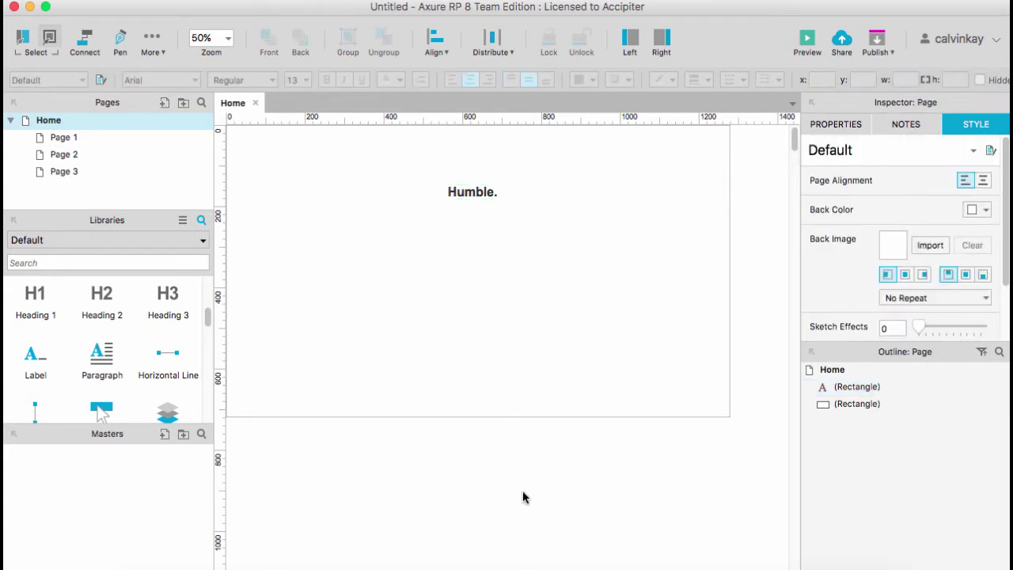
Paste the tagline paragraph below the heading and duplicate it lower as 'SCROLL DOWN'.
{"action": "key", "text": "super+v"}
{"action": "left_click_drag", "start_coordinate": [546, 357], "coordinate": [506, 255]}
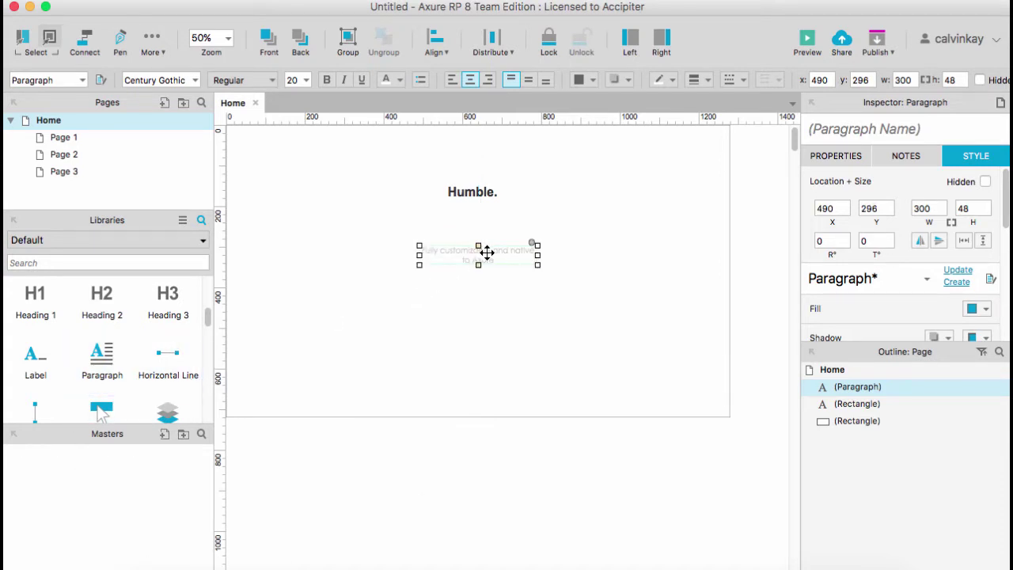
{"action": "left_click_drag", "start_coordinate": [486, 251], "coordinate": [488, 360]}
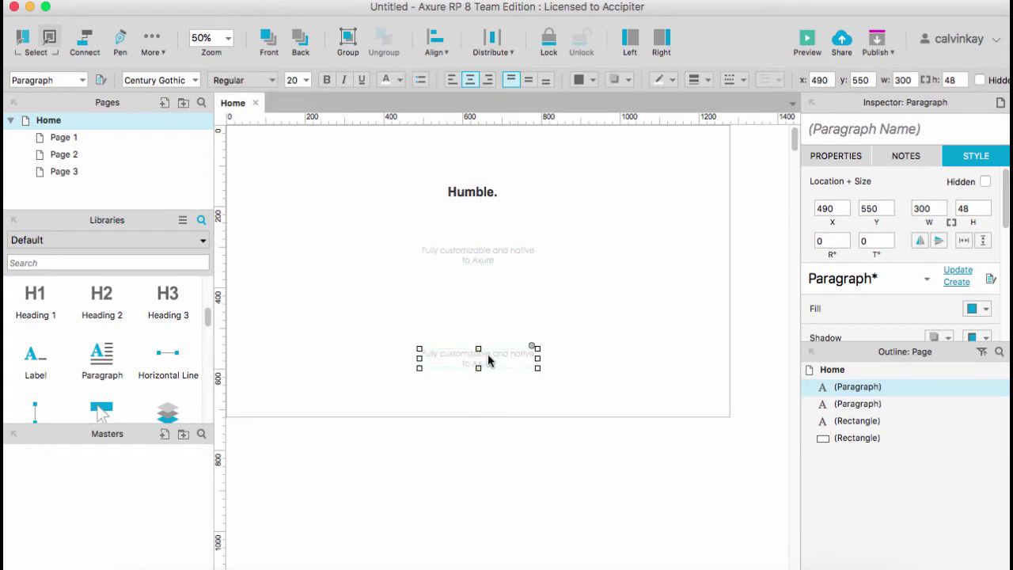
{"action": "double_click", "coordinate": [488, 360]}
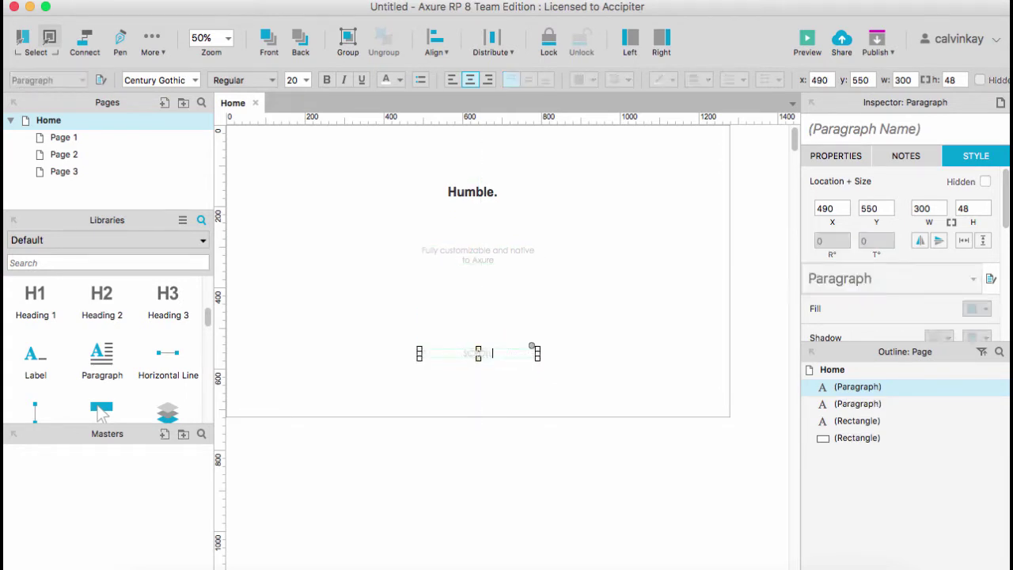
{"action": "type", "text": "SCROLL DOWN"}
Place a vertical line beneath SCROLL DOWN and shorten it.
{"action": "left_click_drag", "start_coordinate": [35, 410], "coordinate": [478, 376]}
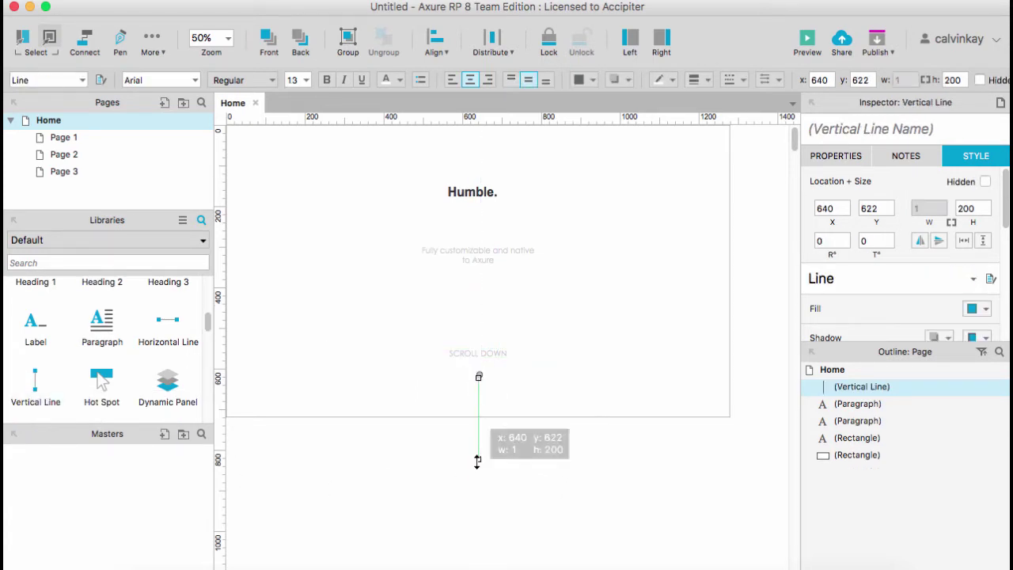
{"action": "left_click_drag", "start_coordinate": [477, 461], "coordinate": [477, 418]}
{"action": "left_click", "coordinate": [495, 353]}
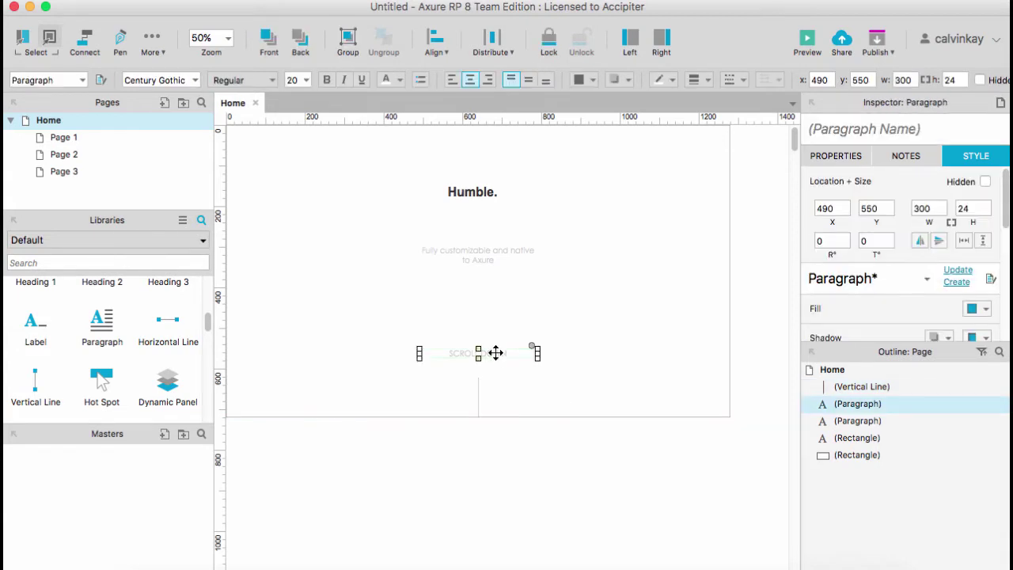
Set SCROLL DOWN to font size 16 and the Humble. heading to 36.
{"action": "left_click", "coordinate": [305, 80]}
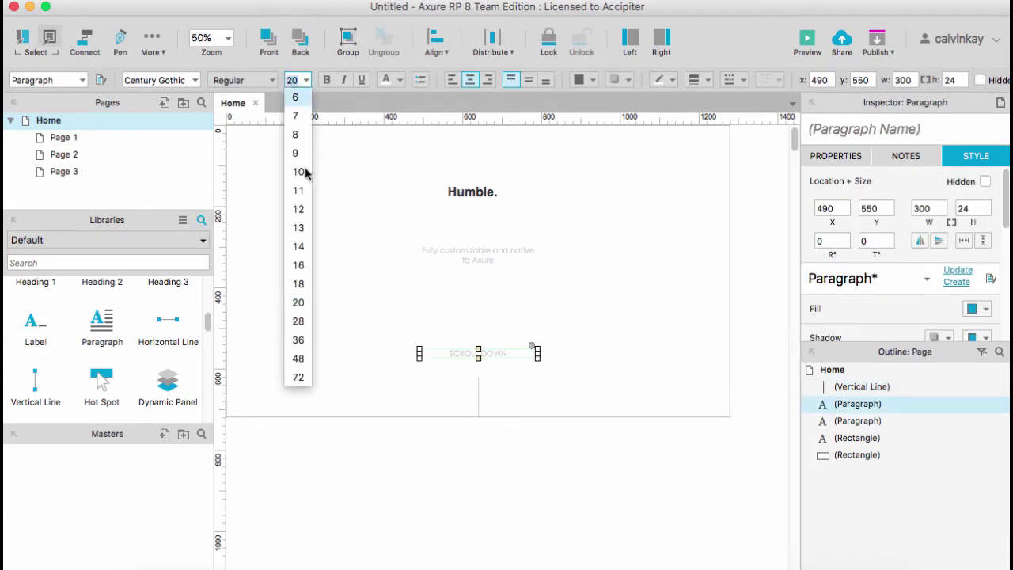
{"action": "left_click", "coordinate": [296, 265]}
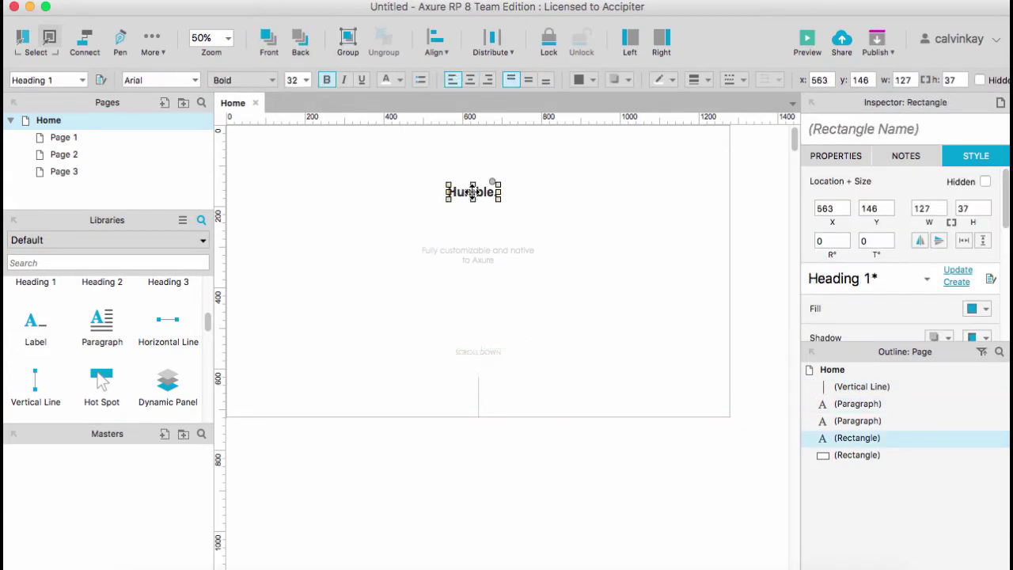
{"action": "left_click", "coordinate": [305, 80]}
{"action": "left_click", "coordinate": [303, 342]}
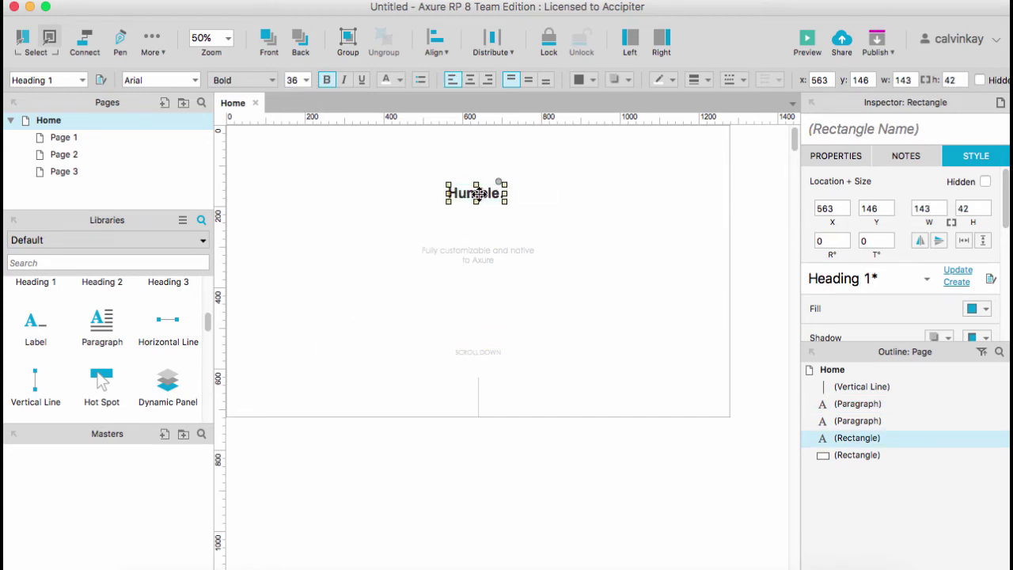
Move the Humble. heading and its tagline paragraph lower in the frame.
{"action": "left_click_drag", "start_coordinate": [484, 195], "coordinate": [488, 227]}
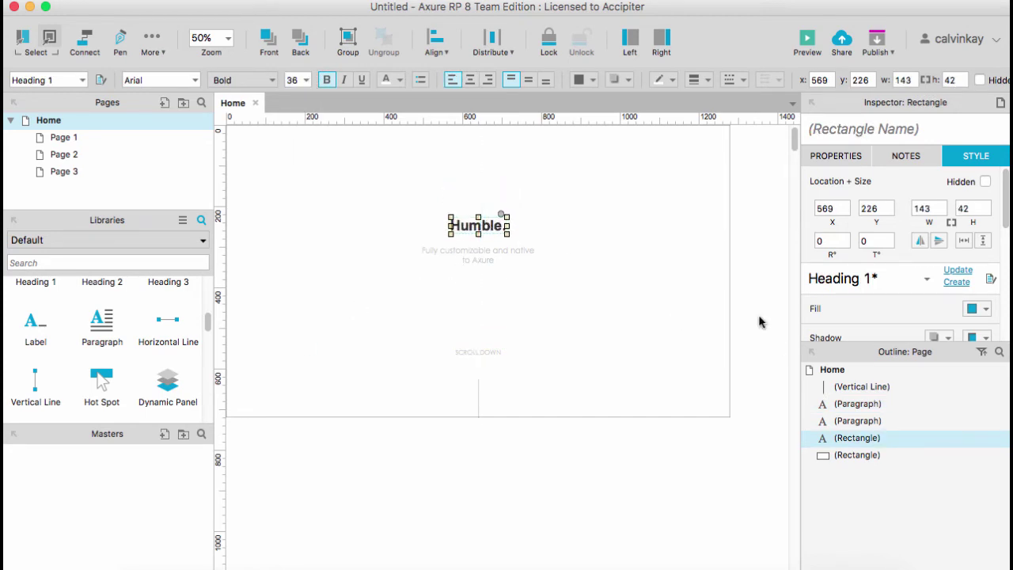
{"action": "left_click_drag", "start_coordinate": [752, 299], "coordinate": [369, 170]}
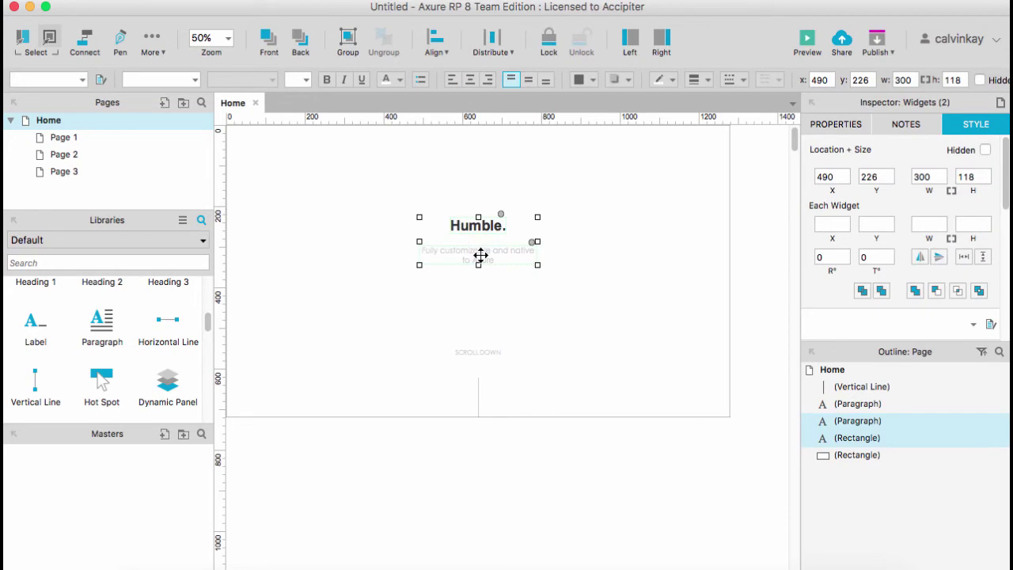
{"action": "left_click_drag", "start_coordinate": [480, 255], "coordinate": [480, 286]}
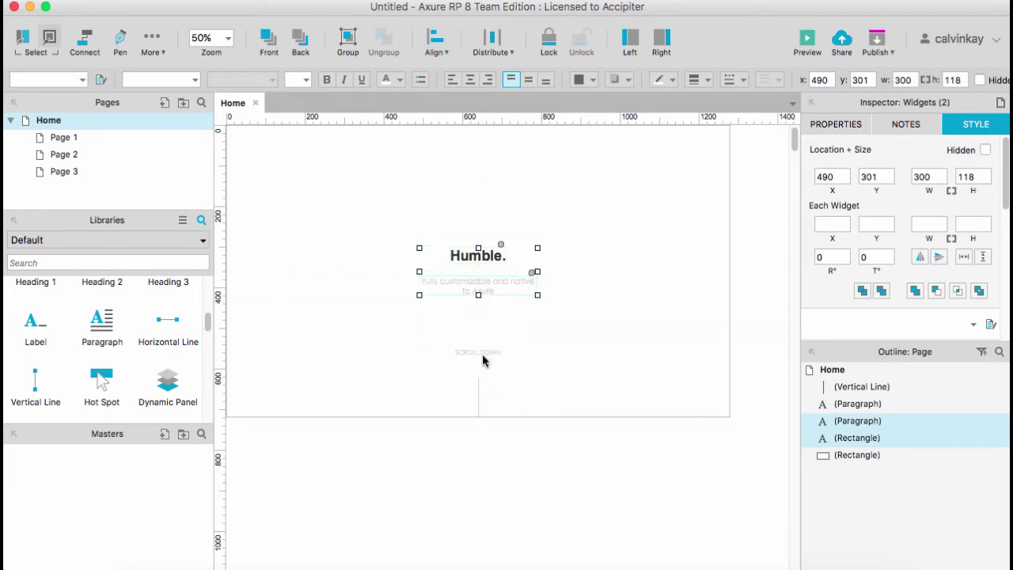
{"action": "left_click", "coordinate": [484, 361]}
{"action": "left_click", "coordinate": [205, 242]}
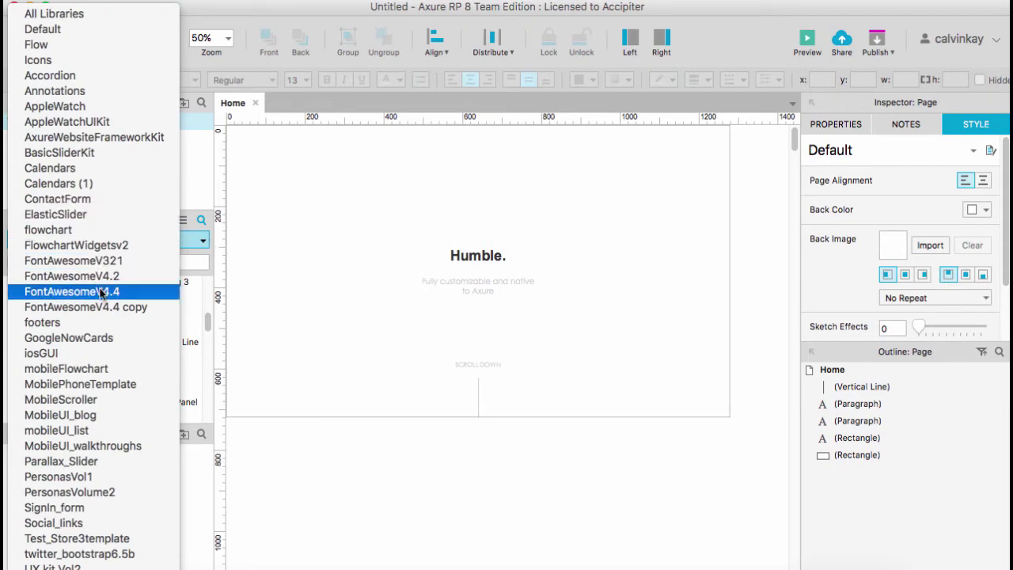
Place the FontAwesomeV4.4 bars/navicon hamburger icon on the right side of the frame.
{"action": "key", "text": "Escape"}
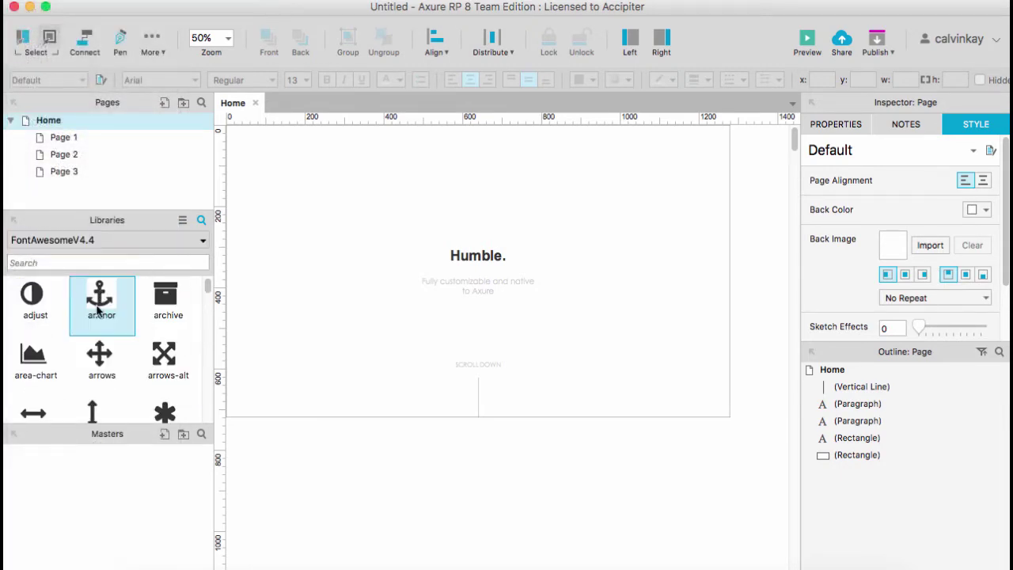
{"action": "scroll", "coordinate": [71, 349], "scroll_direction": "down", "scroll_amount": 5}
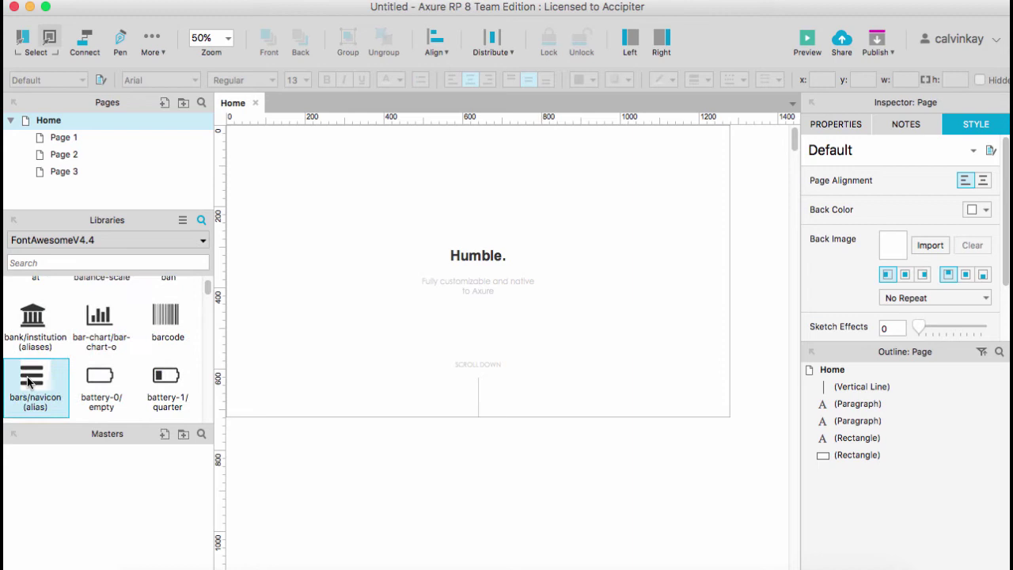
{"action": "left_click_drag", "start_coordinate": [28, 381], "coordinate": [689, 262]}
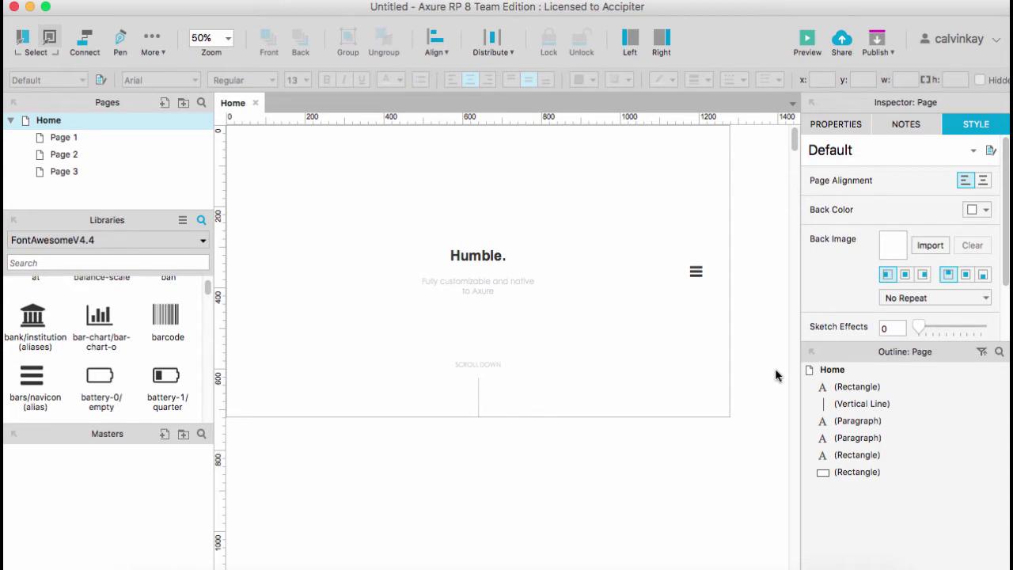
Zoom out and duplicate the full-page box below the original.
{"action": "key", "text": "super+minus"}
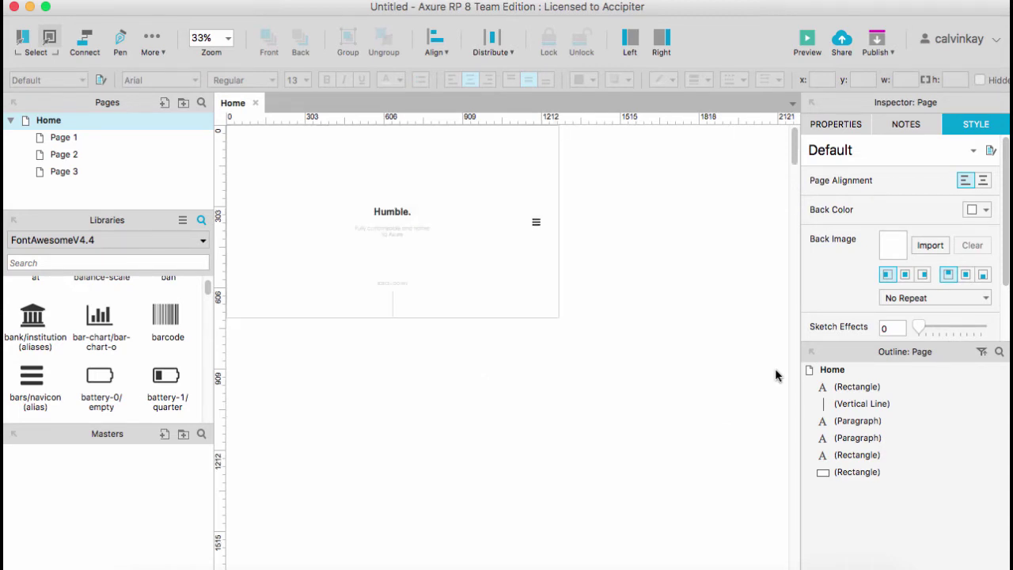
{"action": "left_click", "coordinate": [490, 277]}
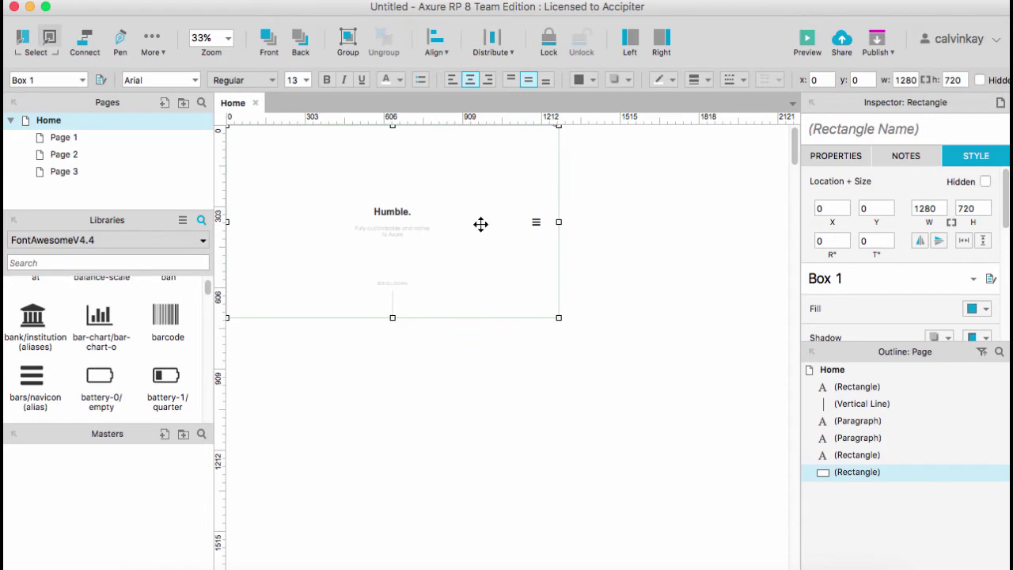
{"action": "left_click_drag", "start_coordinate": [481, 224], "coordinate": [496, 450]}
Copy the Humble. heading into the lower box and edit the copy to read Home, About us, Services, Contact us.
{"action": "left_click", "coordinate": [392, 210]}
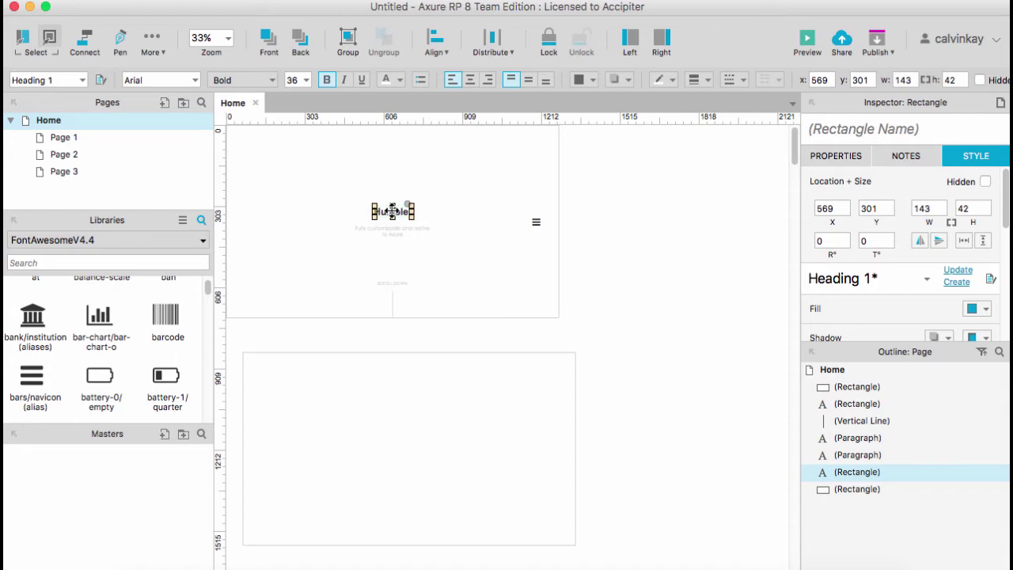
{"action": "left_click_drag", "start_coordinate": [392, 210], "coordinate": [426, 423]}
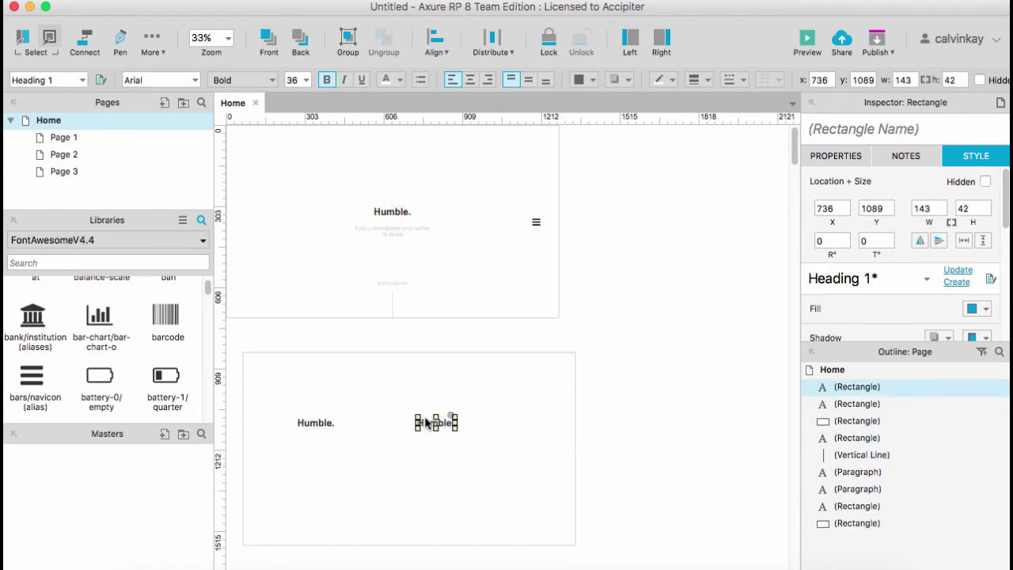
{"action": "double_click", "coordinate": [426, 424]}
{"action": "type", "text": "Home "}
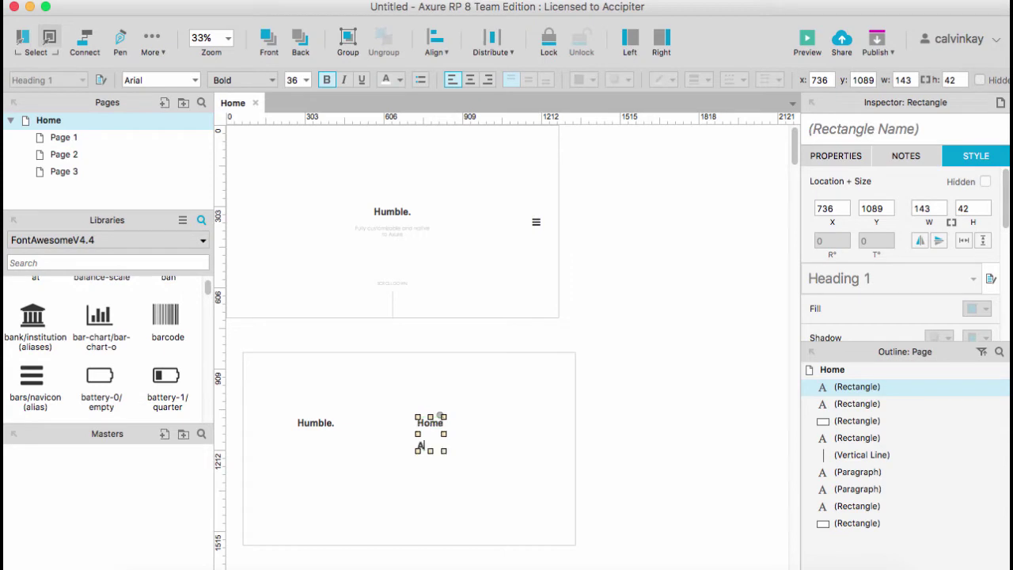
{"action": "type", "text": "About us "}
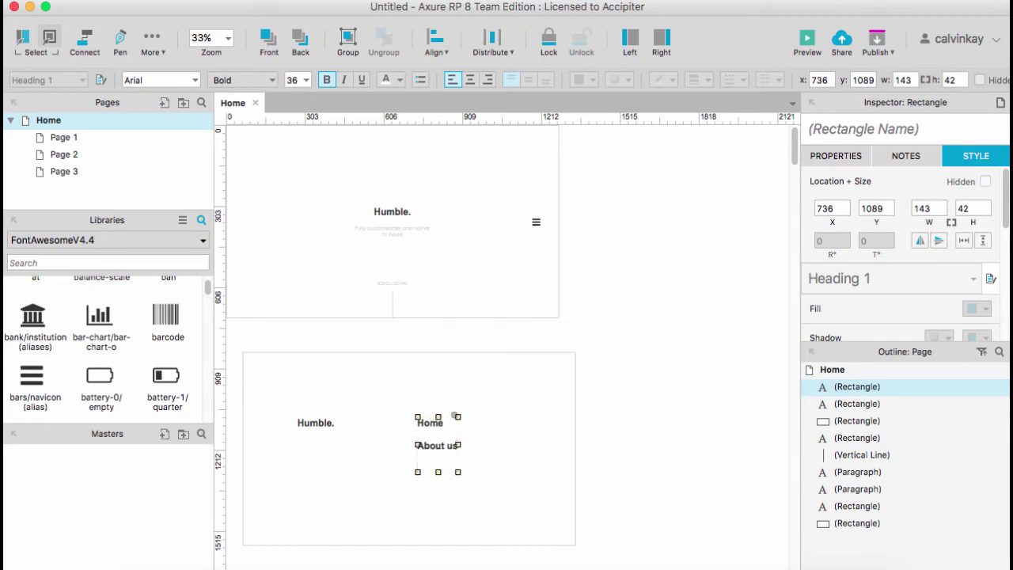
{"action": "type", "text": "Services"}
{"action": "key", "text": "Return"}
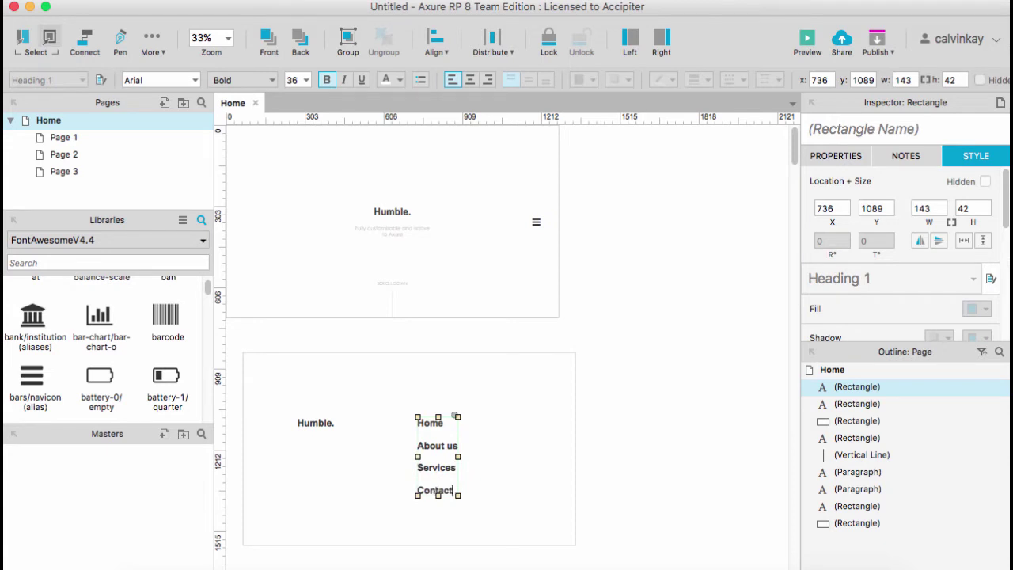
{"action": "type", "text": "Contact us"}
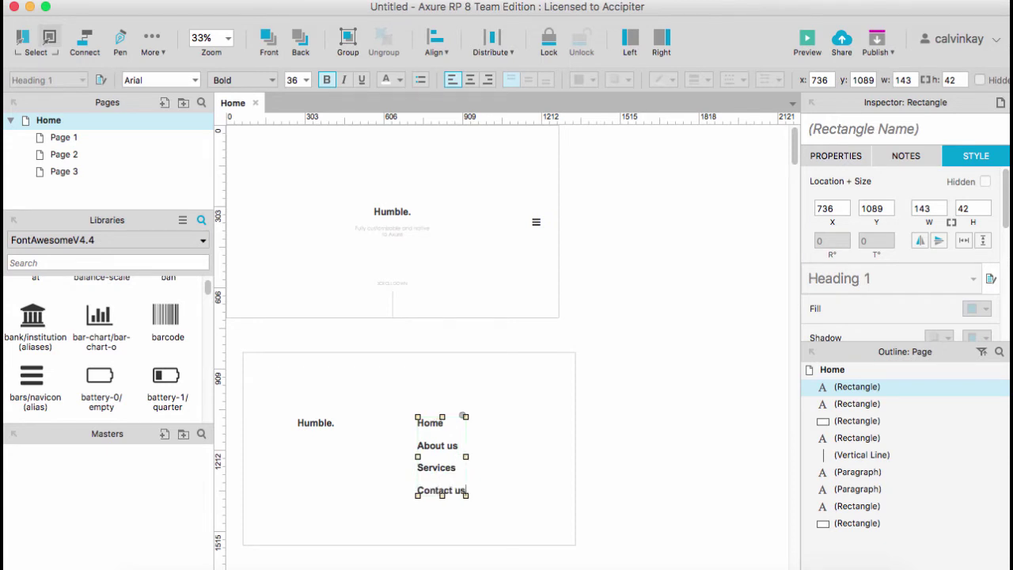
{"action": "left_click", "coordinate": [654, 403]}
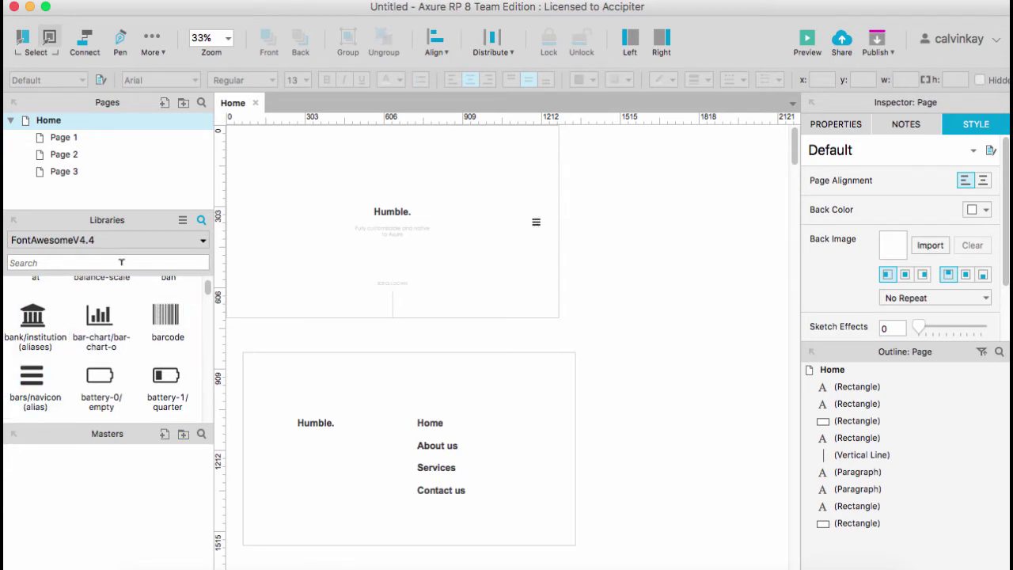
Search the library for 'close' and place the close/remove icon in the lower box.
{"action": "left_click", "coordinate": [99, 259]}
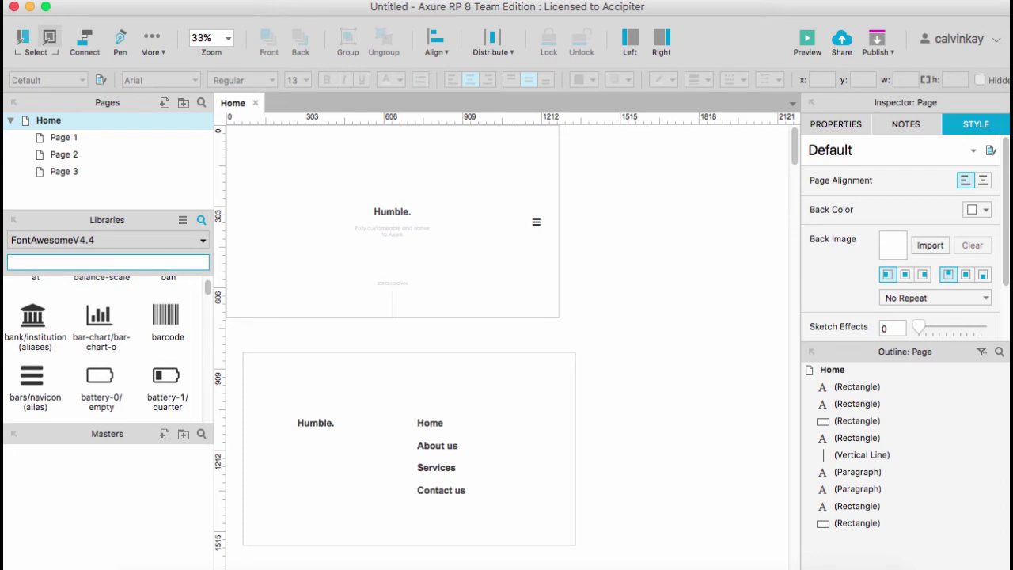
{"action": "type", "text": "close"}
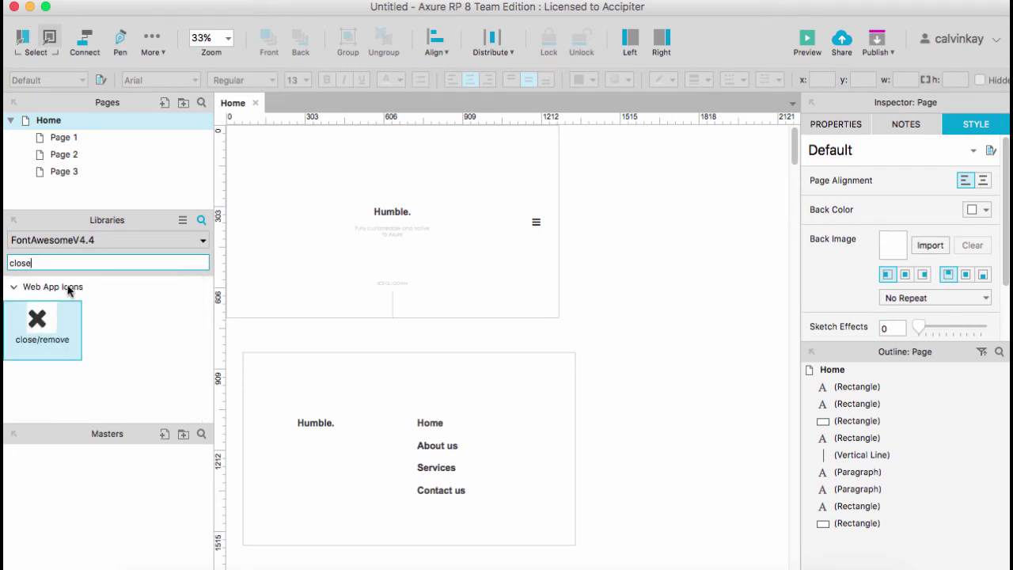
{"action": "left_click_drag", "start_coordinate": [37, 318], "coordinate": [548, 445]}
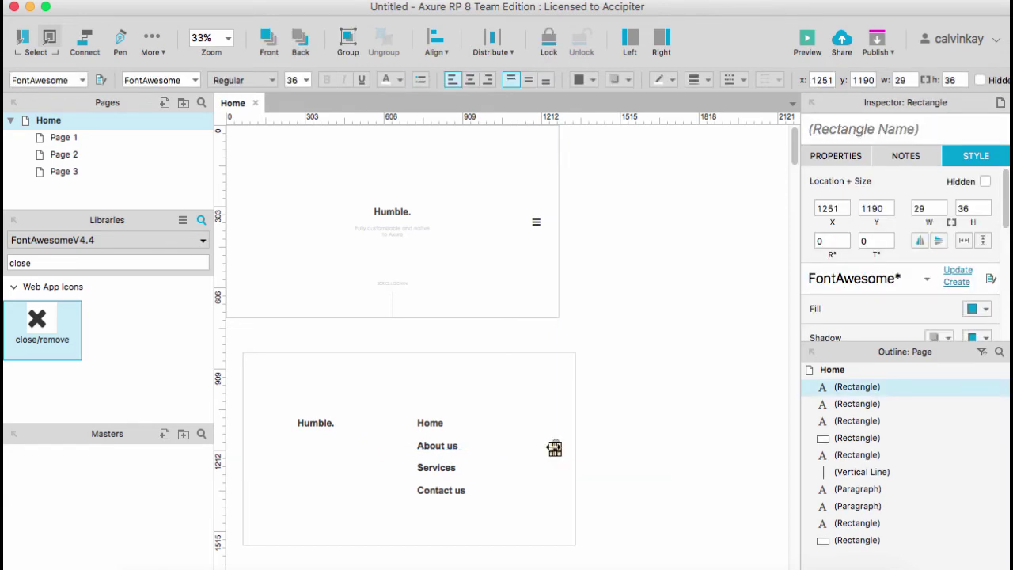
{"action": "left_click", "coordinate": [599, 495]}
Make the nav links regular weight instead of bold.
{"action": "scroll", "coordinate": [611, 440], "scroll_direction": "down", "scroll_amount": 2}
{"action": "left_click_drag", "start_coordinate": [503, 523], "coordinate": [369, 334]}
{"action": "left_click", "coordinate": [326, 82]}
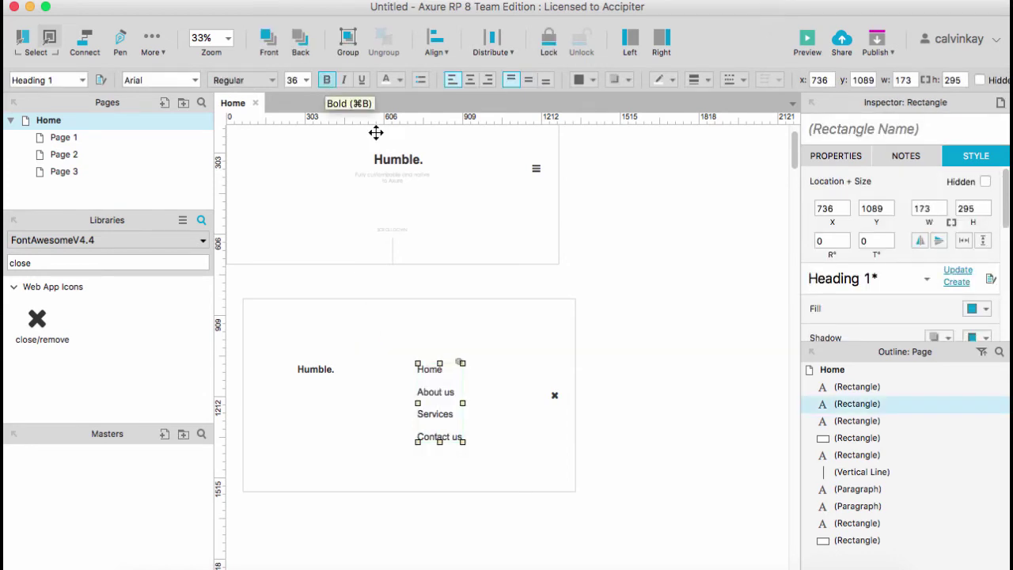
{"action": "left_click", "coordinate": [704, 425]}
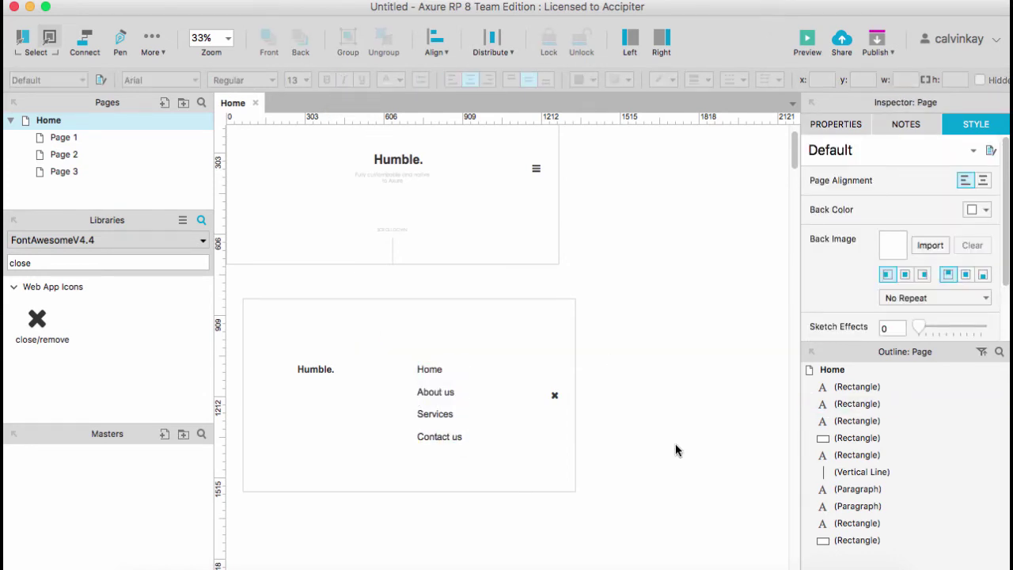
{"action": "left_click_drag", "start_coordinate": [626, 522], "coordinate": [232, 288]}
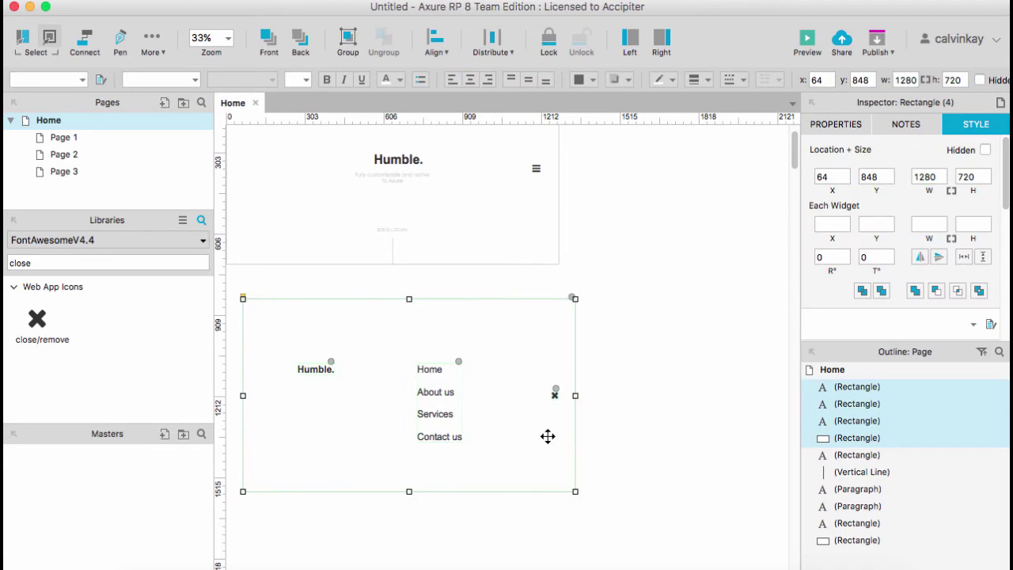
Convert the selected lower-box widgets into a dynamic panel named 'Menu'.
{"action": "right_click", "coordinate": [506, 431]}
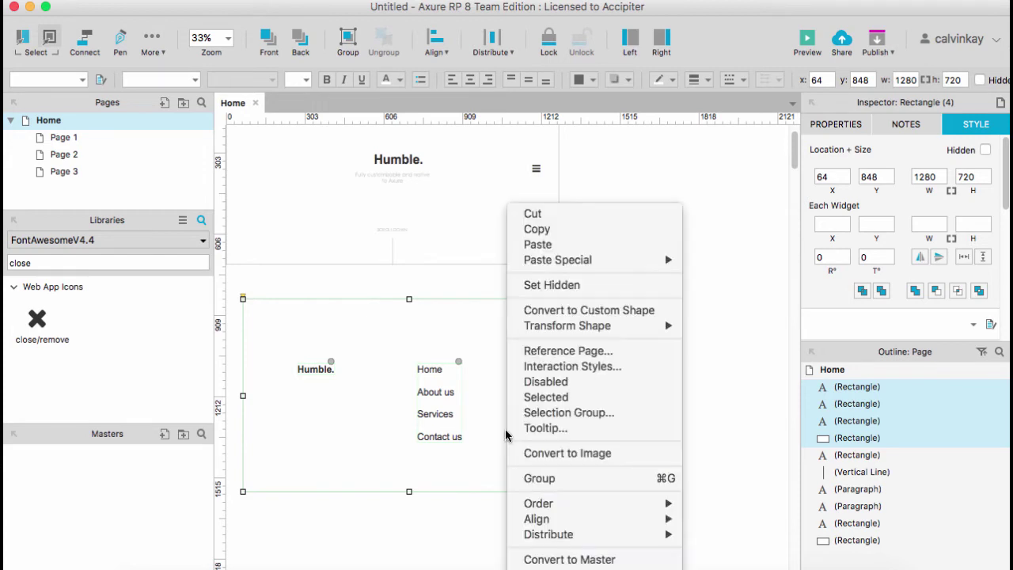
{"action": "left_click", "coordinate": [594, 567]}
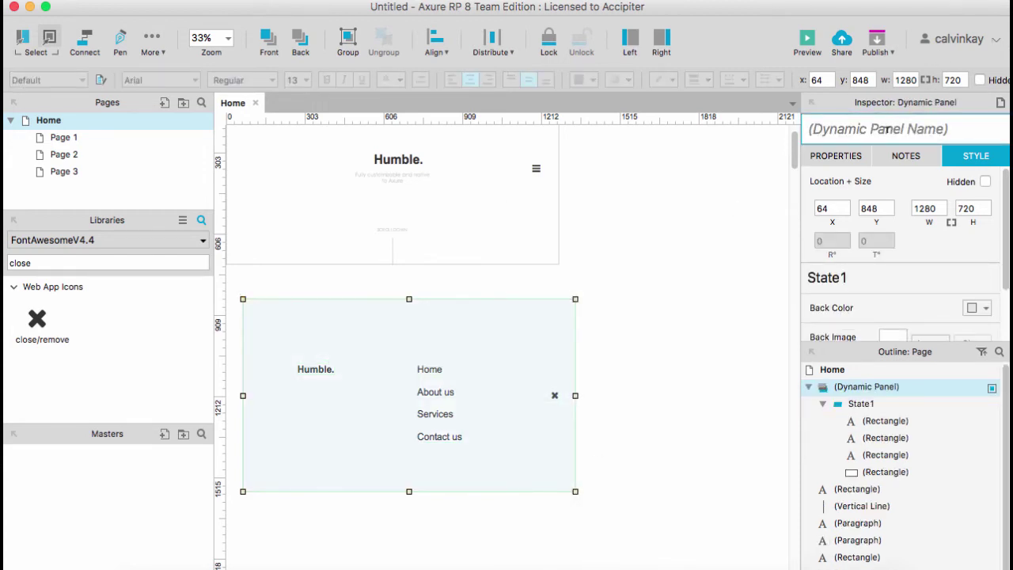
{"action": "left_click", "coordinate": [887, 129]}
{"action": "type", "text": "Me"}
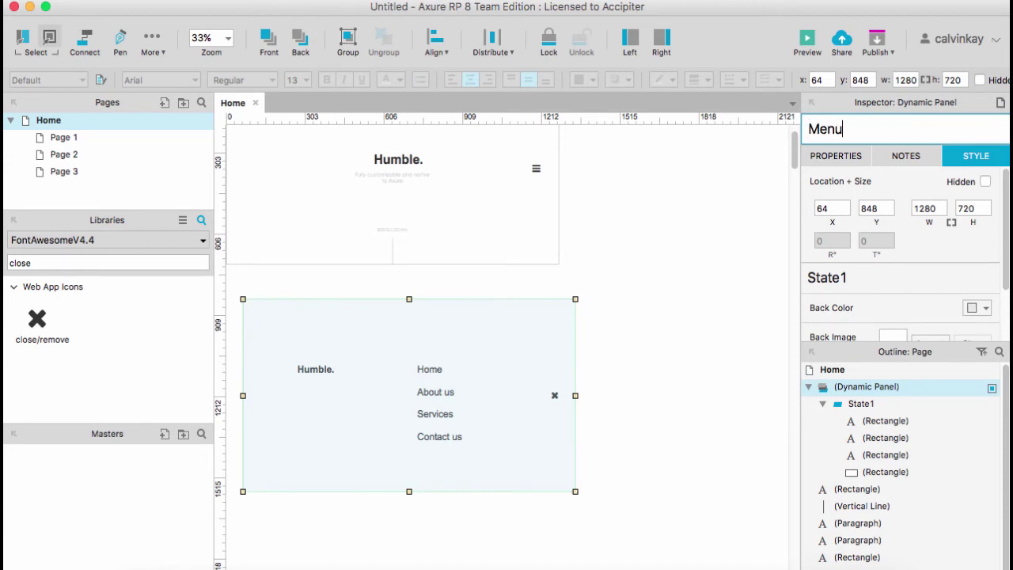
{"action": "type", "text": "nu"}
{"action": "left_click", "coordinate": [603, 211]}
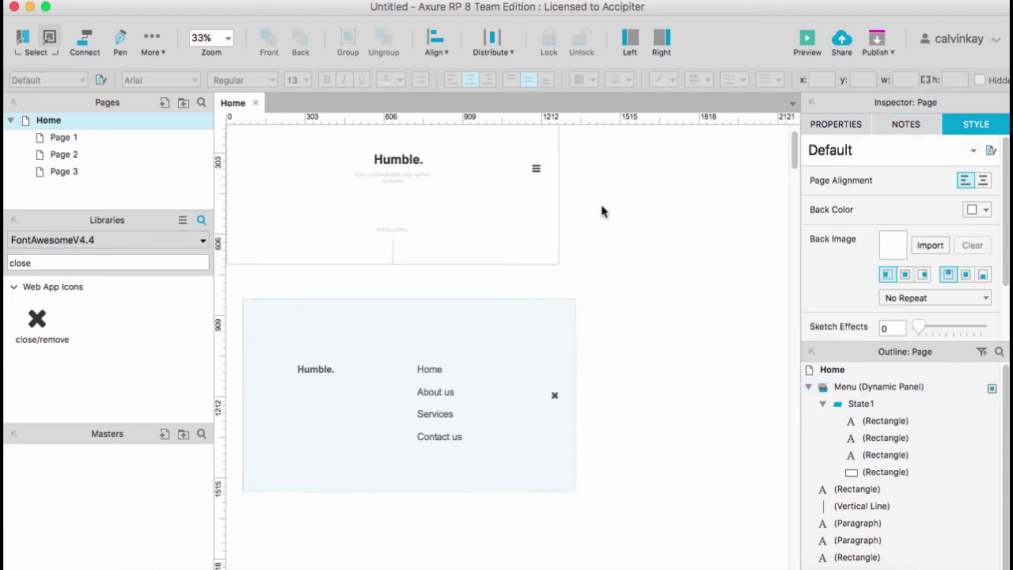
Give the hamburger icon an OnClick case that shows the Menu panel with a fade.
{"action": "left_click", "coordinate": [535, 167]}
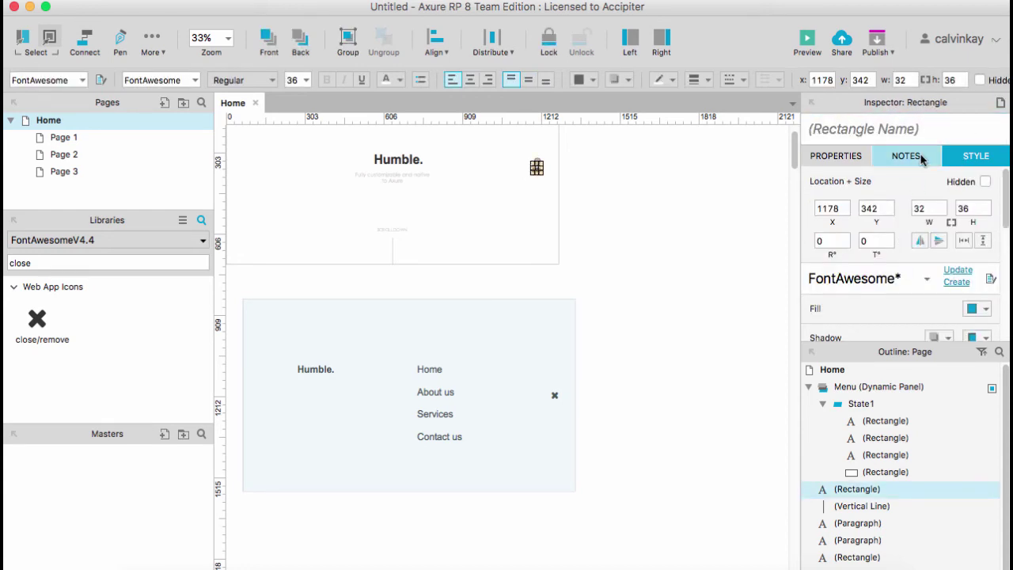
{"action": "left_click", "coordinate": [835, 155]}
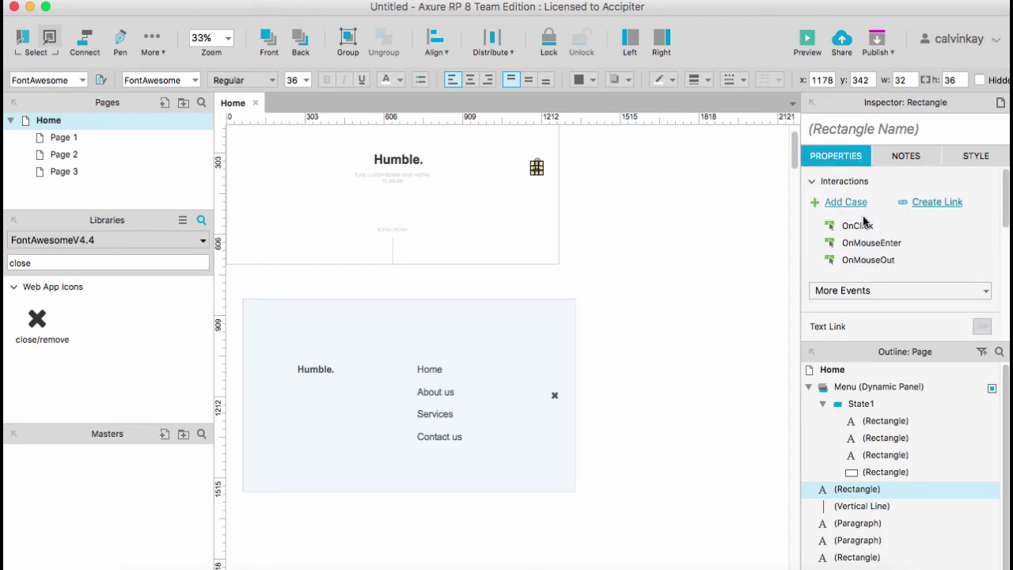
{"action": "double_click", "coordinate": [858, 226]}
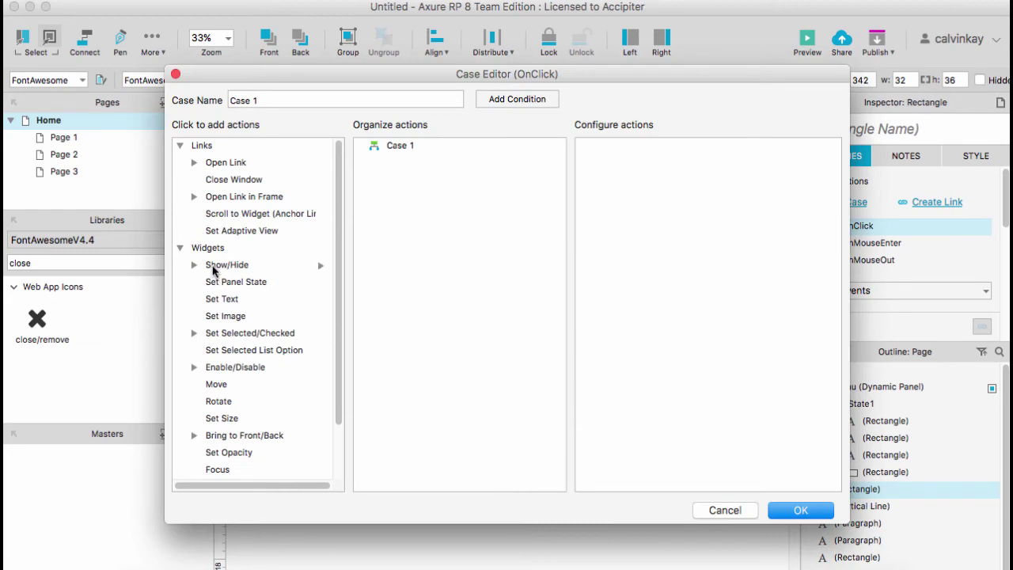
{"action": "left_click", "coordinate": [212, 269]}
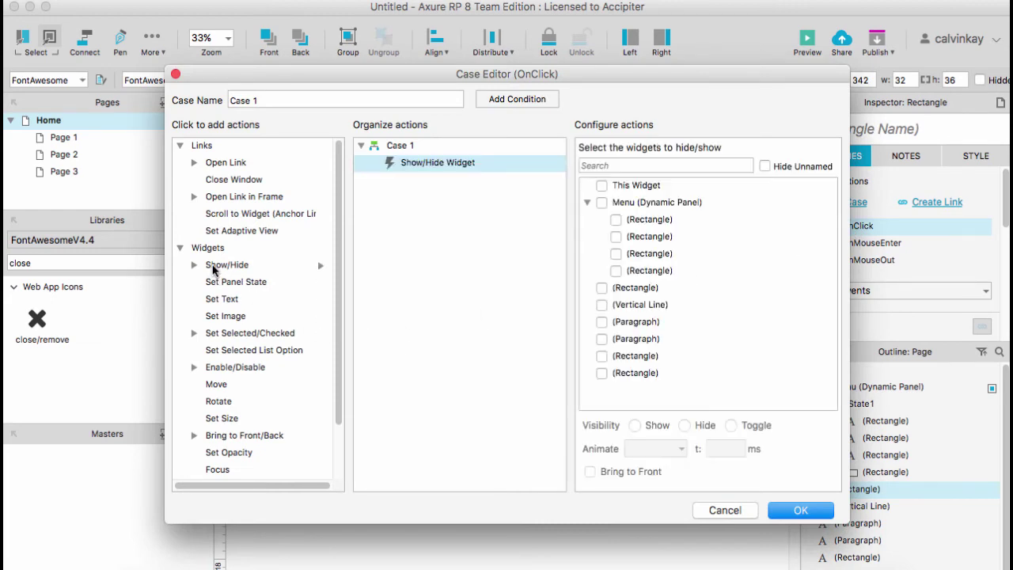
{"action": "left_click", "coordinate": [602, 202]}
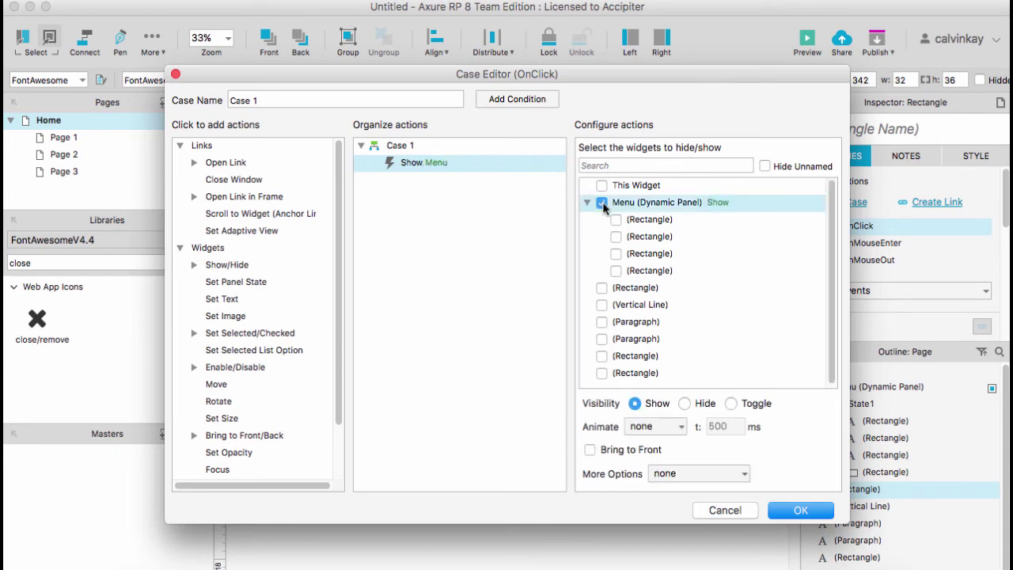
{"action": "left_click", "coordinate": [677, 427]}
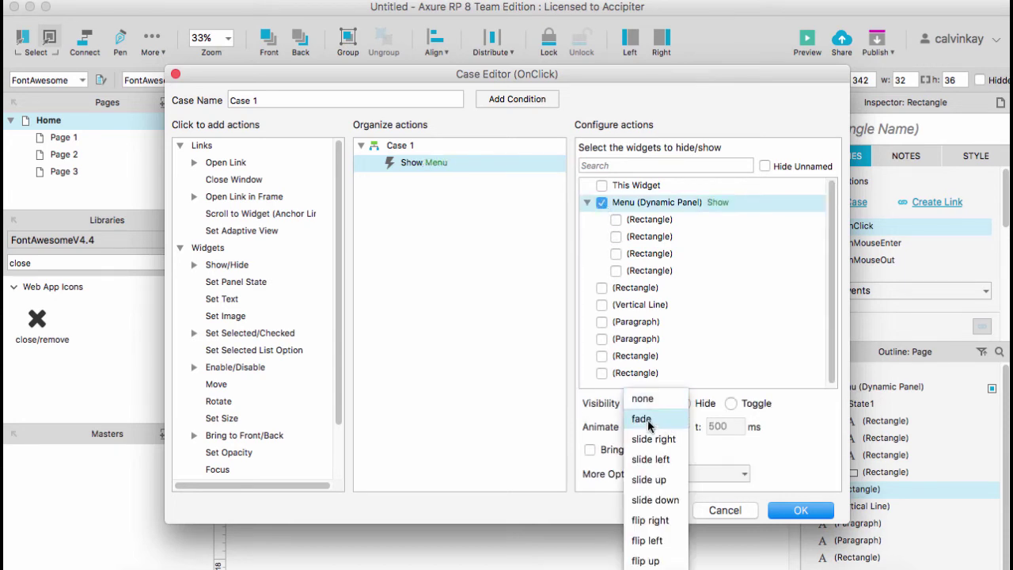
{"action": "left_click", "coordinate": [642, 419]}
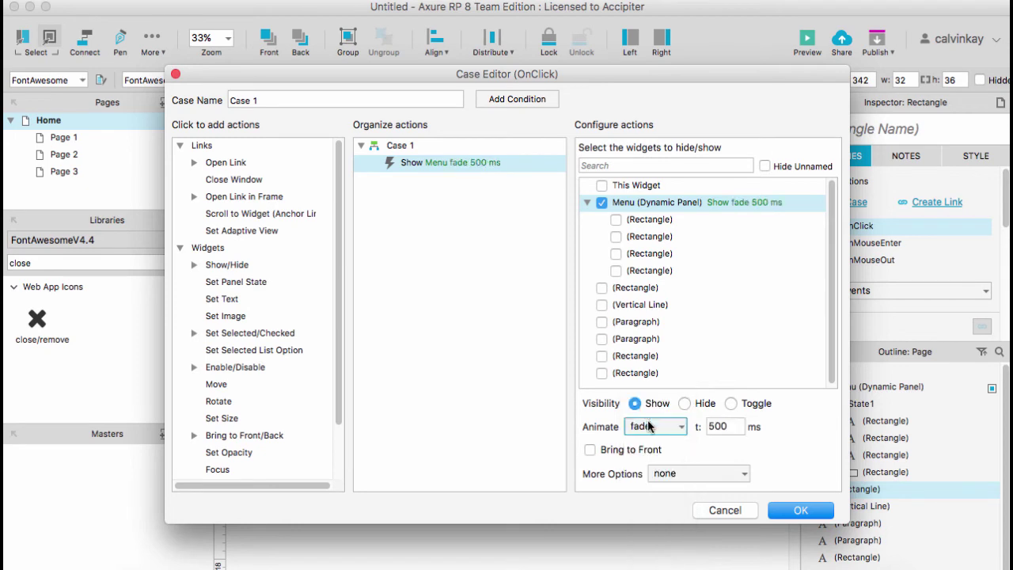
{"action": "left_click", "coordinate": [789, 512]}
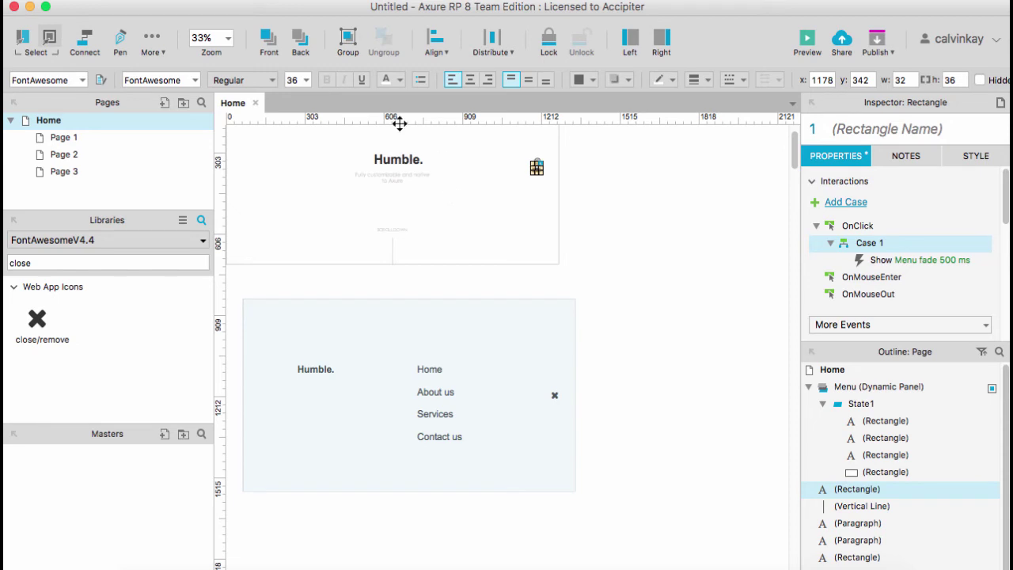
Open the Menu panel's State1 for editing and zoom out to see it whole.
{"action": "double_click", "coordinate": [554, 397]}
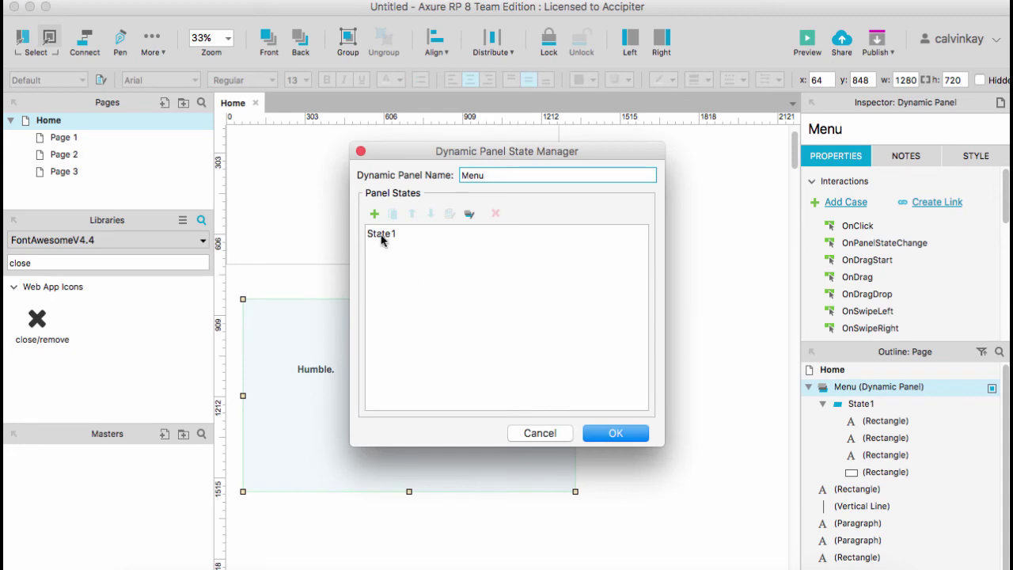
{"action": "left_click", "coordinate": [382, 241]}
{"action": "double_click", "coordinate": [381, 240]}
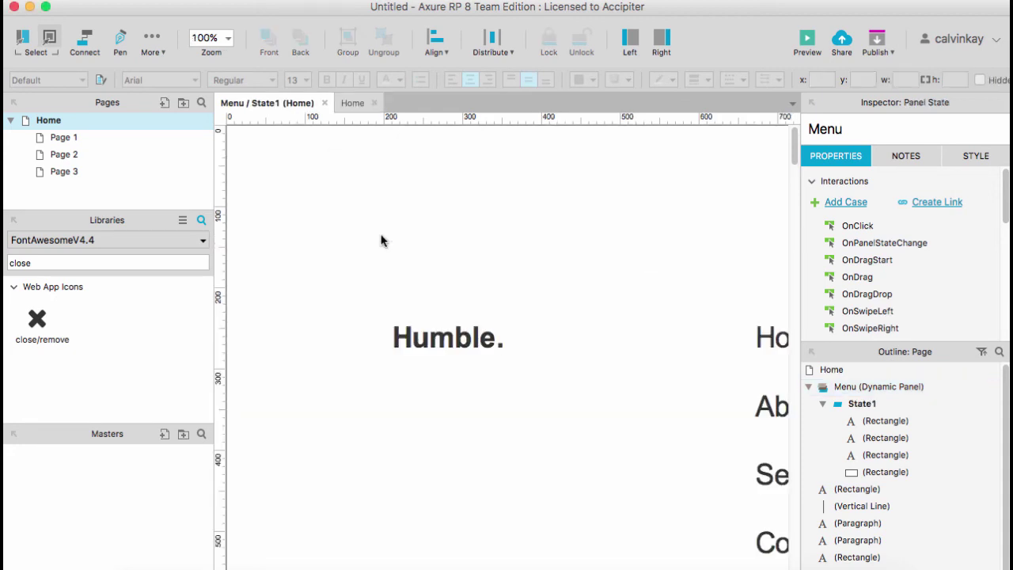
{"action": "key", "text": "super+minus"}
{"action": "key", "text": "super+minus"}
{"action": "key", "text": "super+minus"}
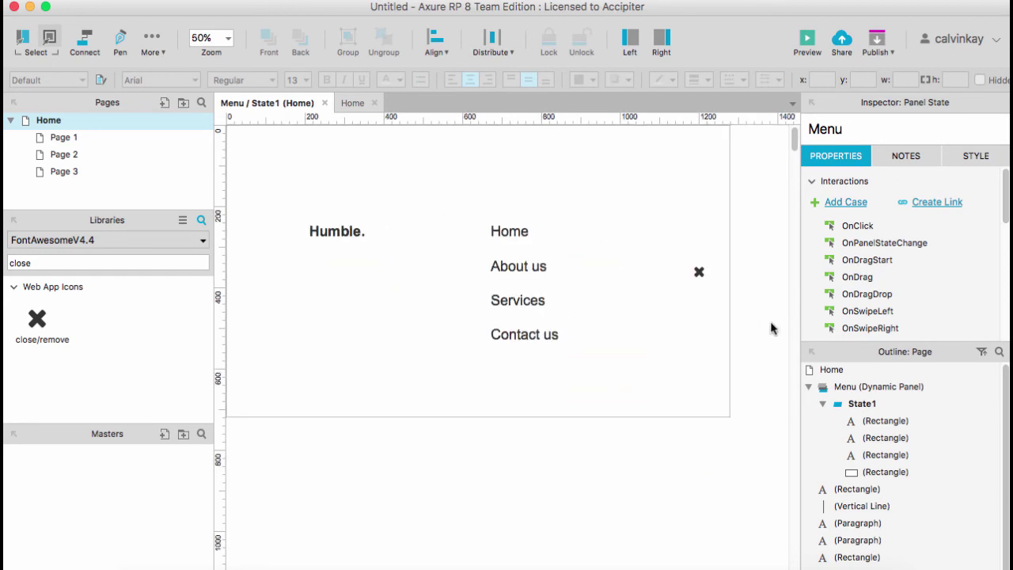
Give the X close icon an OnClick case that hides the Menu panel with a fade.
{"action": "left_click", "coordinate": [700, 271]}
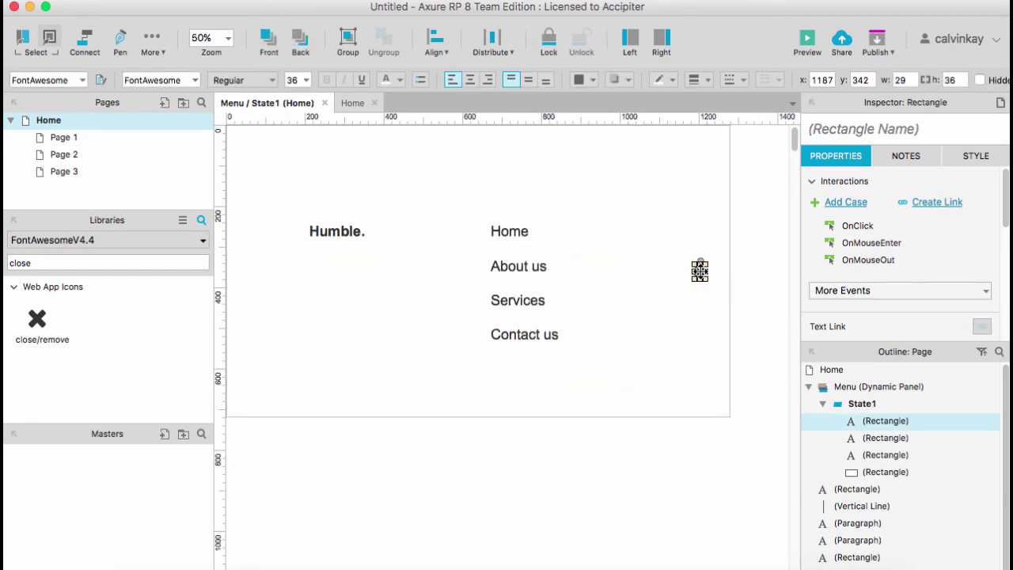
{"action": "double_click", "coordinate": [863, 226]}
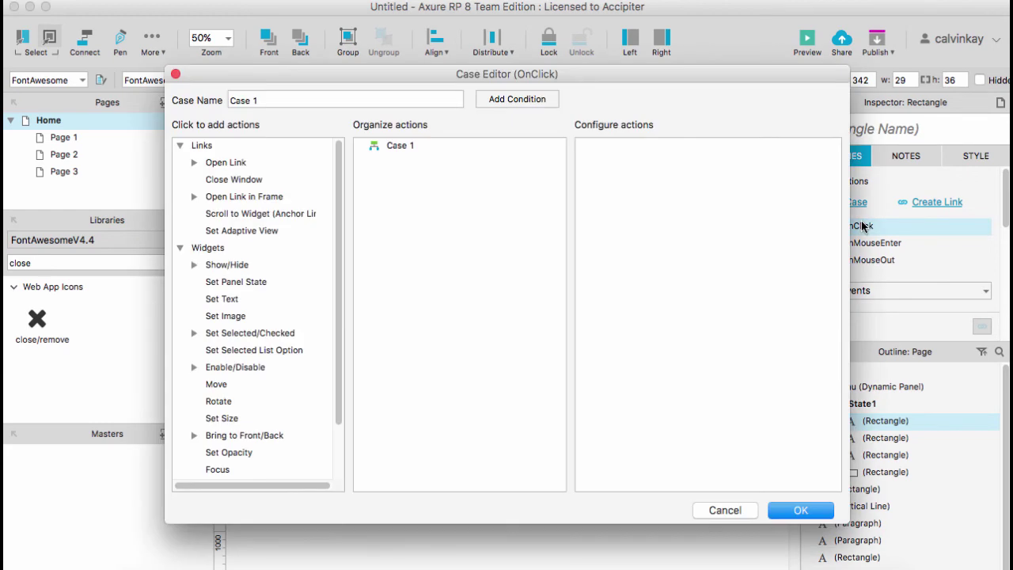
{"action": "left_click", "coordinate": [244, 268]}
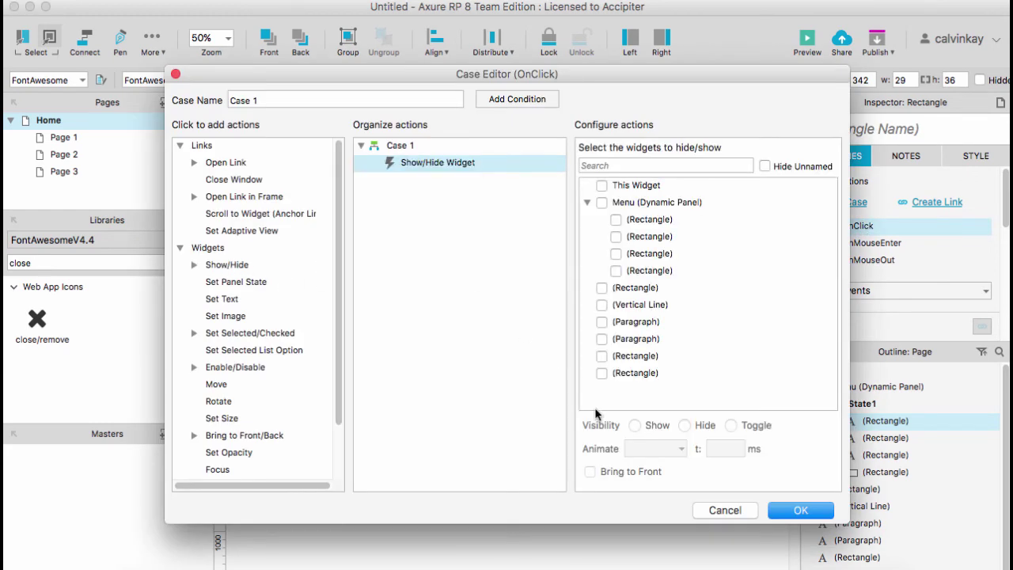
{"action": "left_click", "coordinate": [601, 203]}
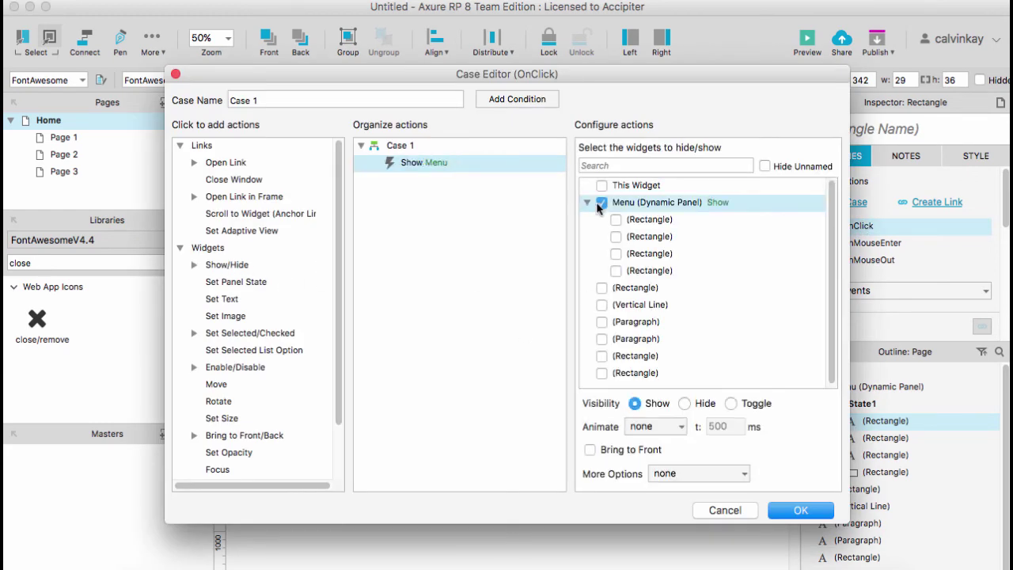
{"action": "left_click", "coordinate": [685, 404]}
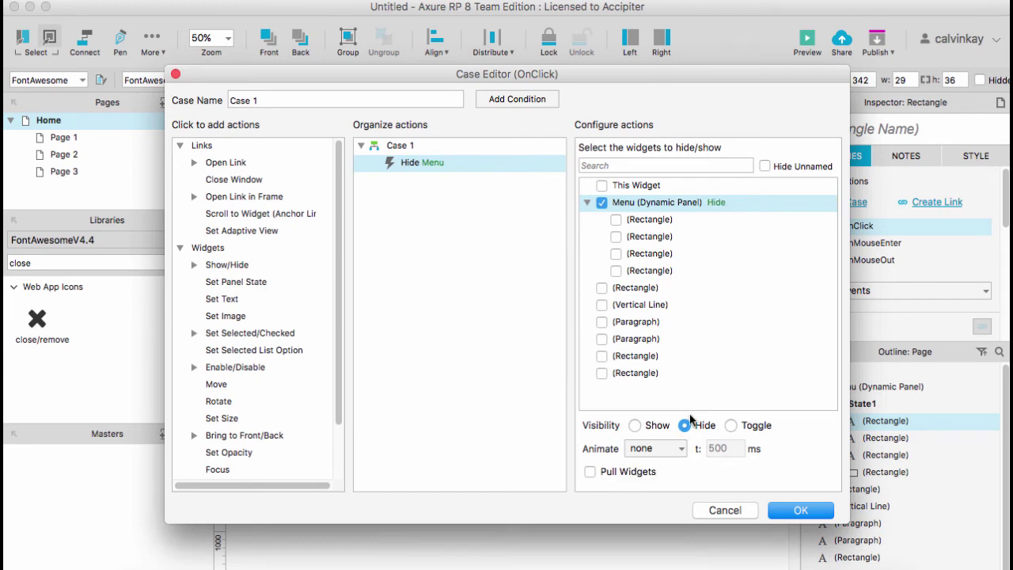
{"action": "left_click", "coordinate": [655, 447]}
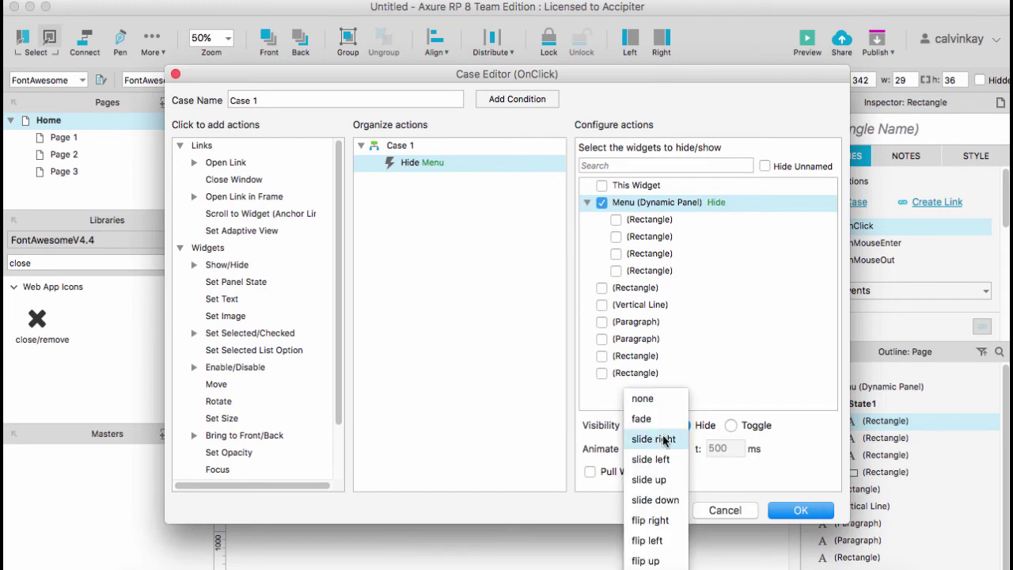
{"action": "left_click", "coordinate": [647, 418]}
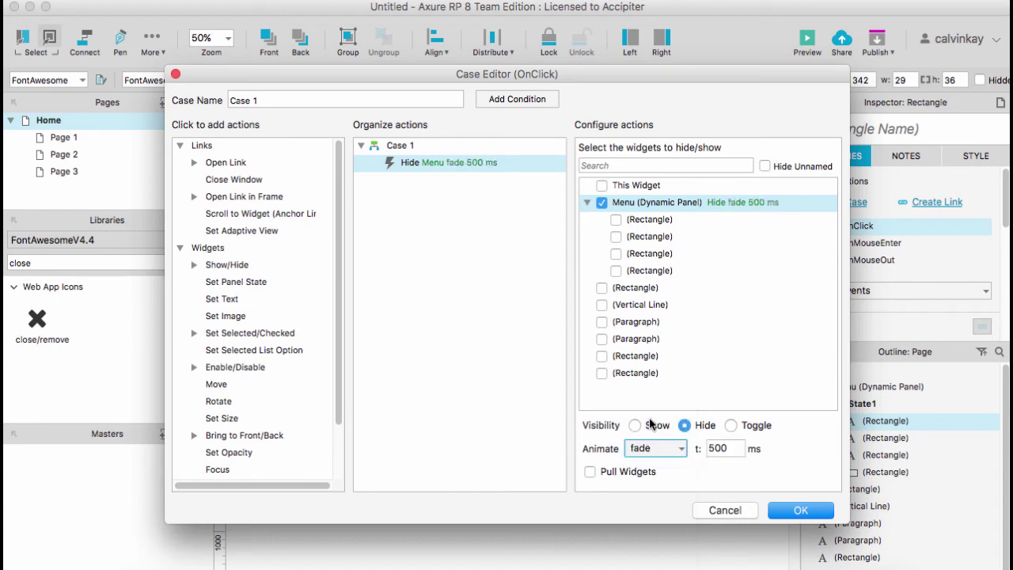
{"action": "left_click", "coordinate": [792, 511]}
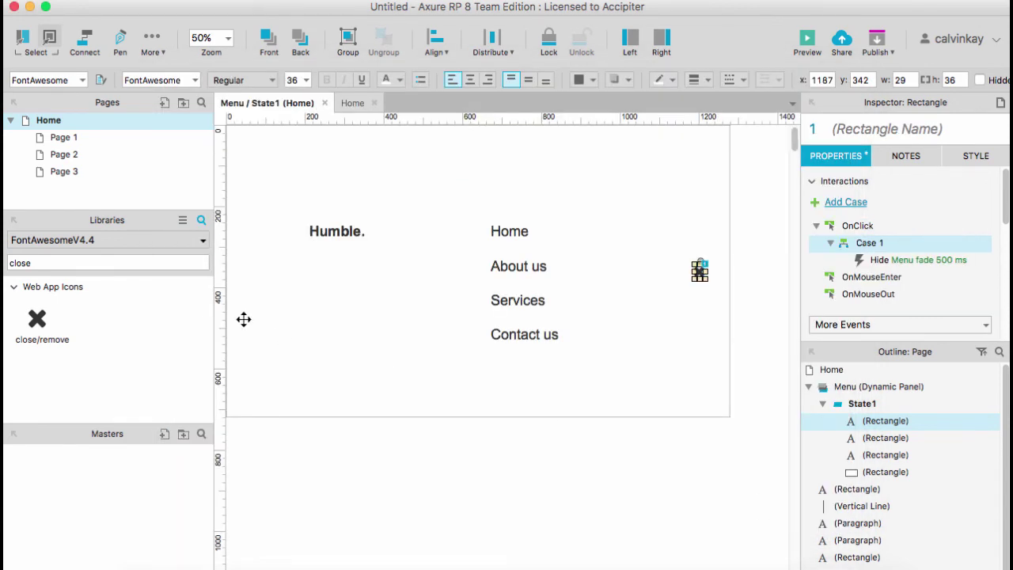
Set the Menu panel hidden, move it to 0, 0 over the hero, and preview in the browser.
{"action": "mouse_move", "coordinate": [51, 124]}
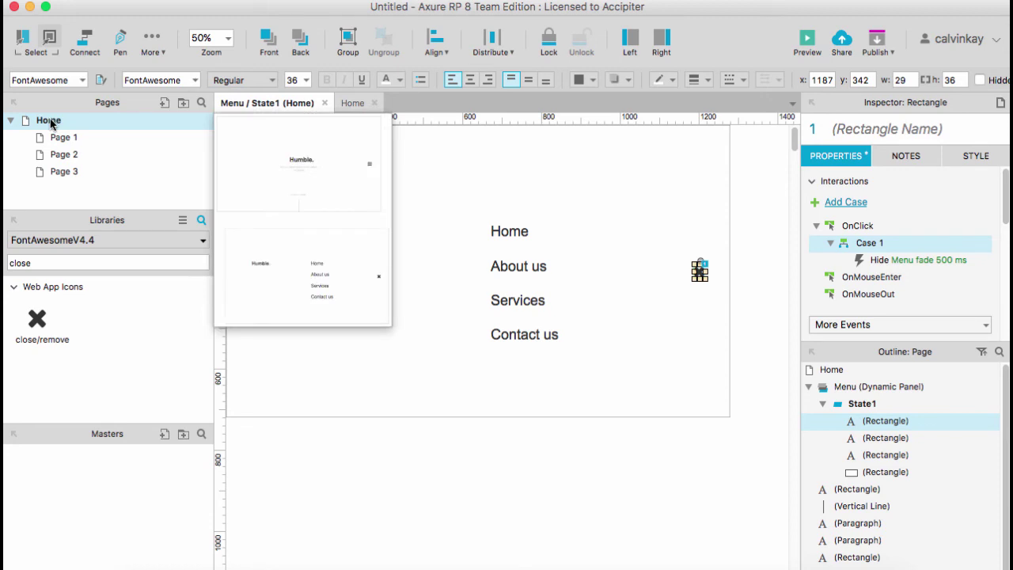
{"action": "double_click", "coordinate": [51, 123]}
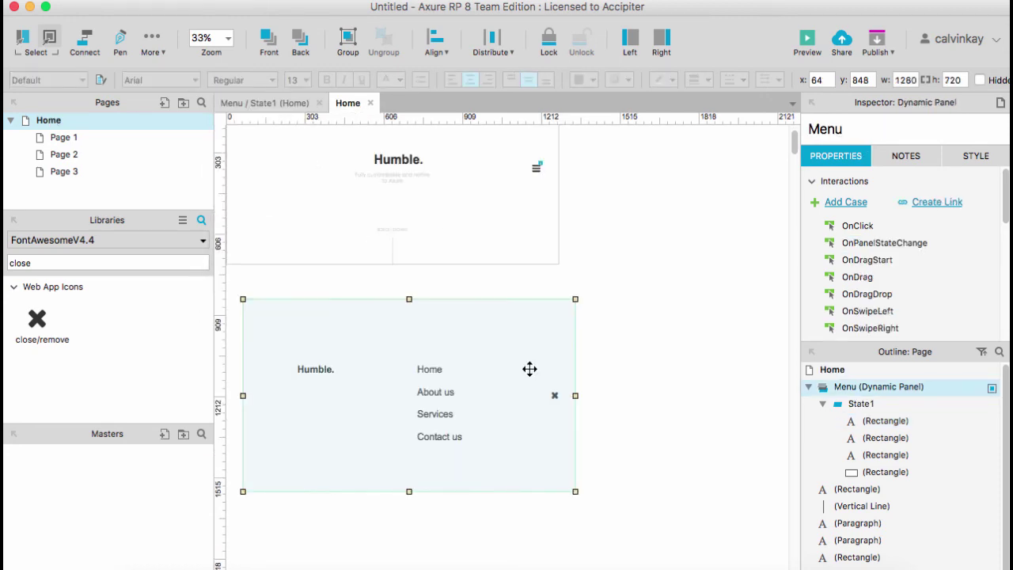
{"action": "scroll", "coordinate": [529, 368], "scroll_direction": "up", "scroll_amount": 3}
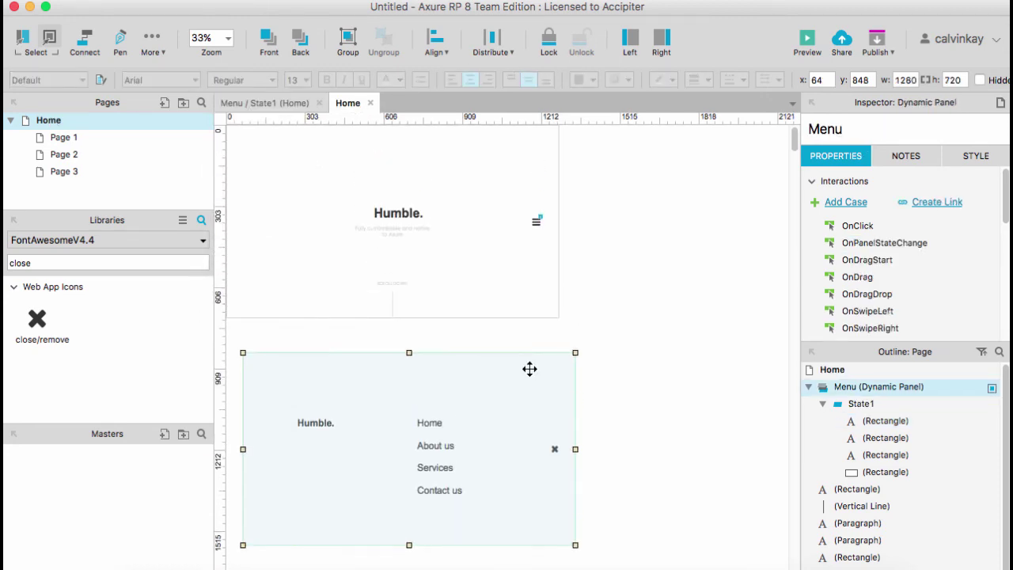
{"action": "right_click", "coordinate": [464, 419]}
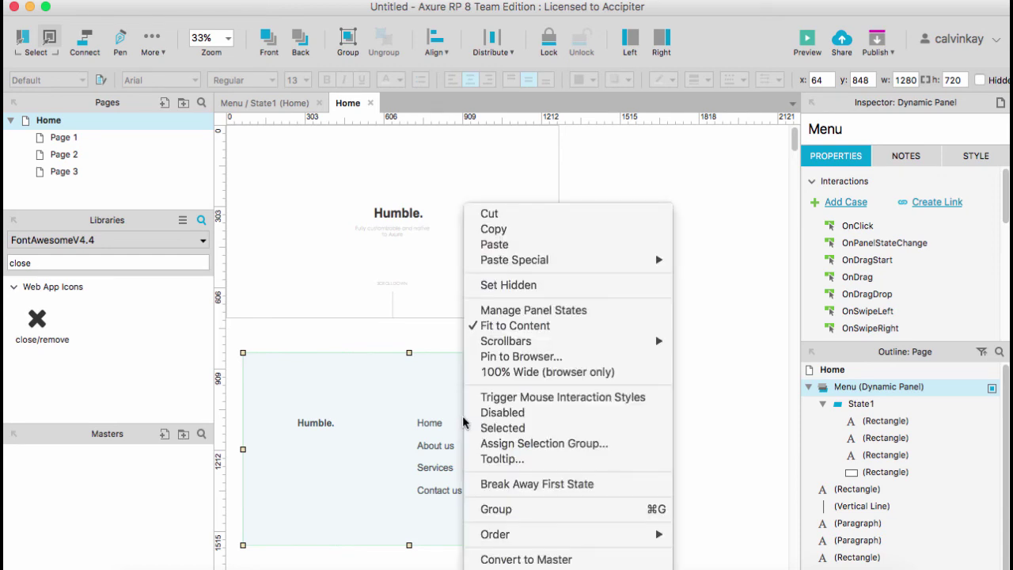
{"action": "left_click", "coordinate": [531, 287]}
{"action": "left_click_drag", "start_coordinate": [473, 458], "coordinate": [455, 233]}
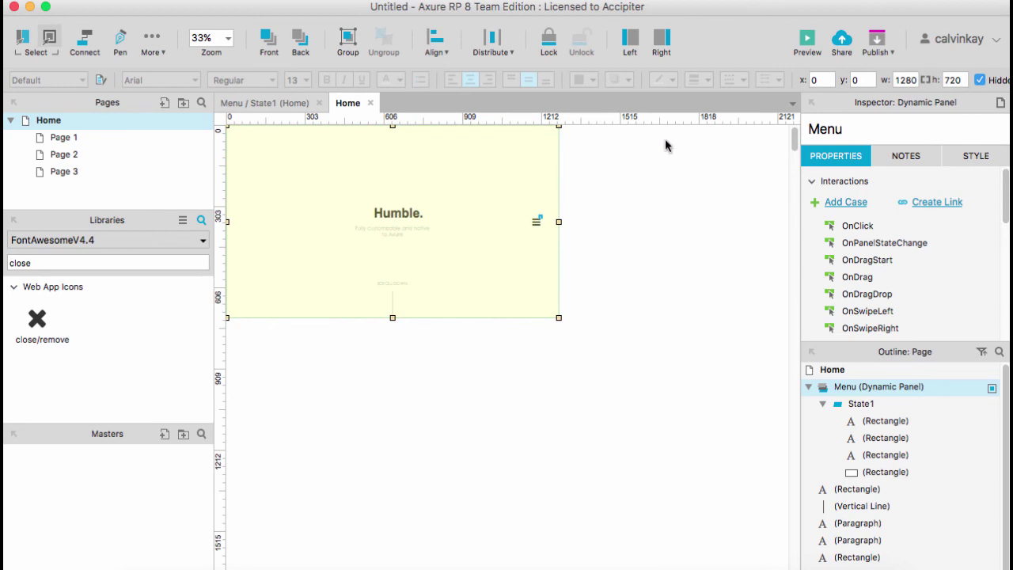
{"action": "left_click", "coordinate": [807, 44]}
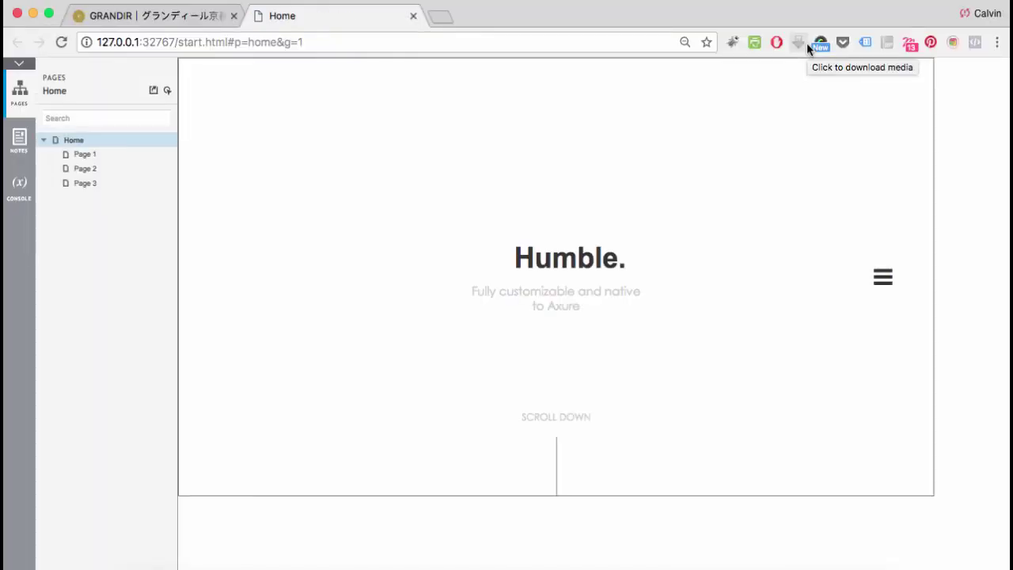
Test the preview: open the Humble. menu with the hamburger, close it with the X, reopen it.
{"action": "left_click", "coordinate": [883, 278]}
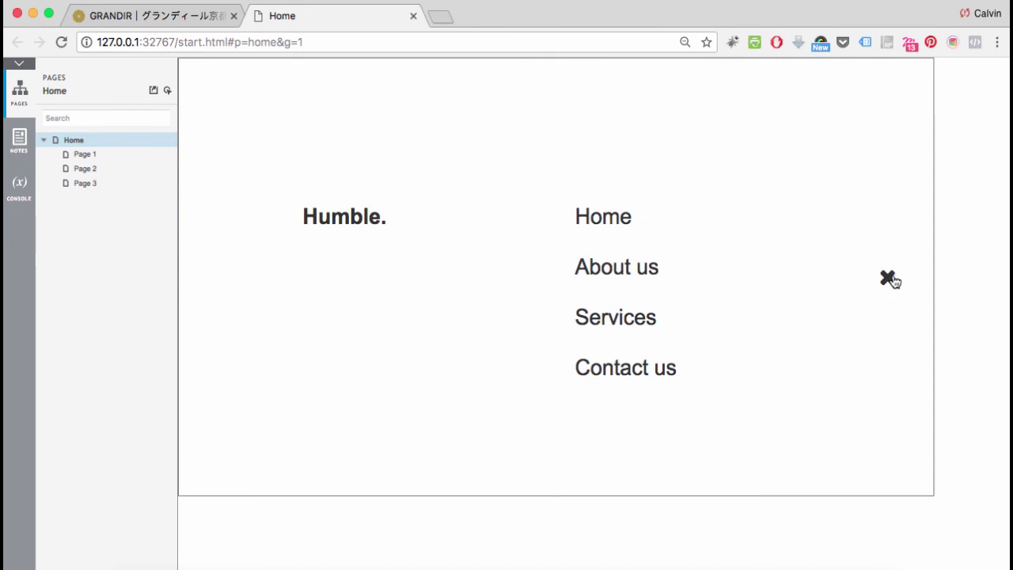
{"action": "left_click", "coordinate": [888, 277]}
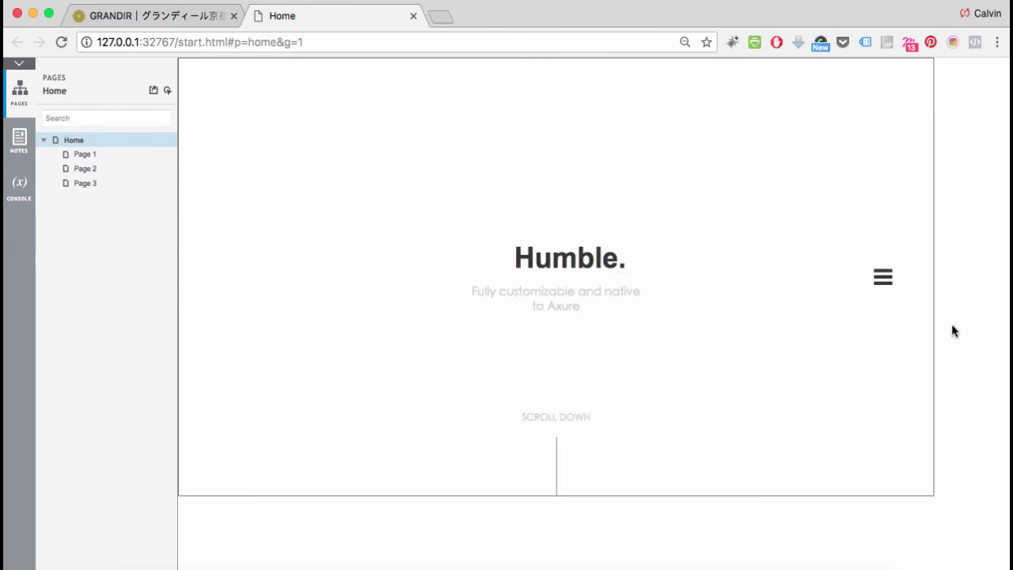
{"action": "left_click", "coordinate": [886, 279]}
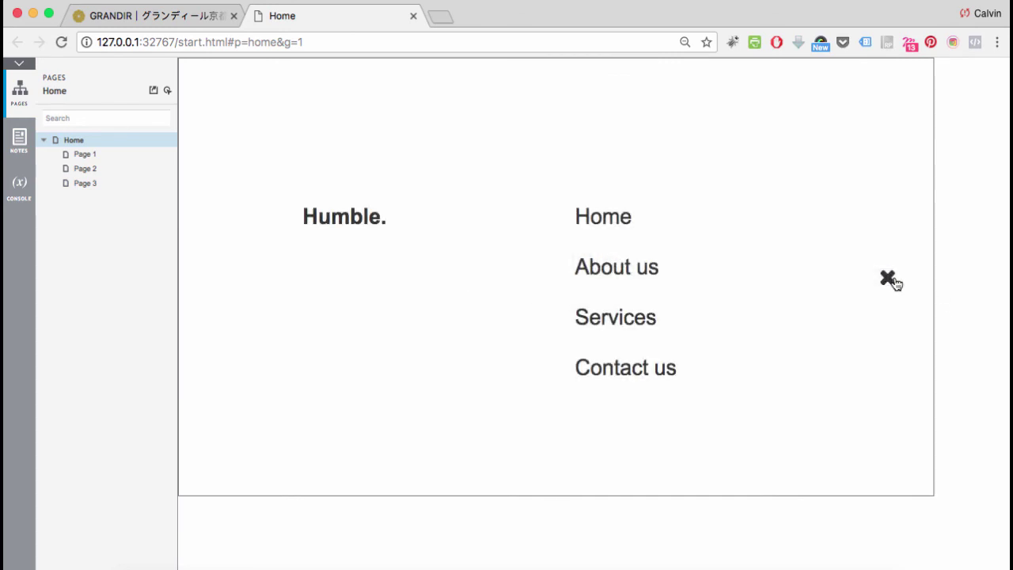